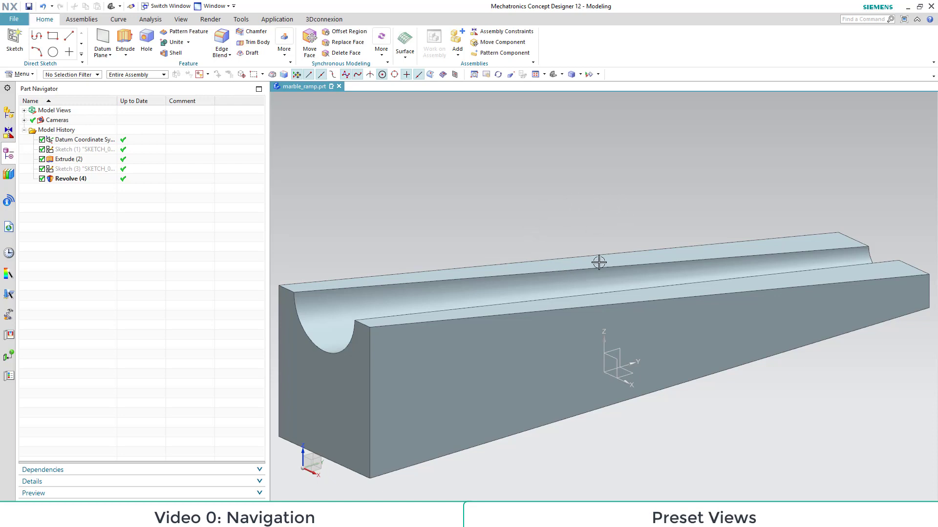
Step: Orient the marble ramp to the Isometric view, followed by the Top view
left_click(561, 76)
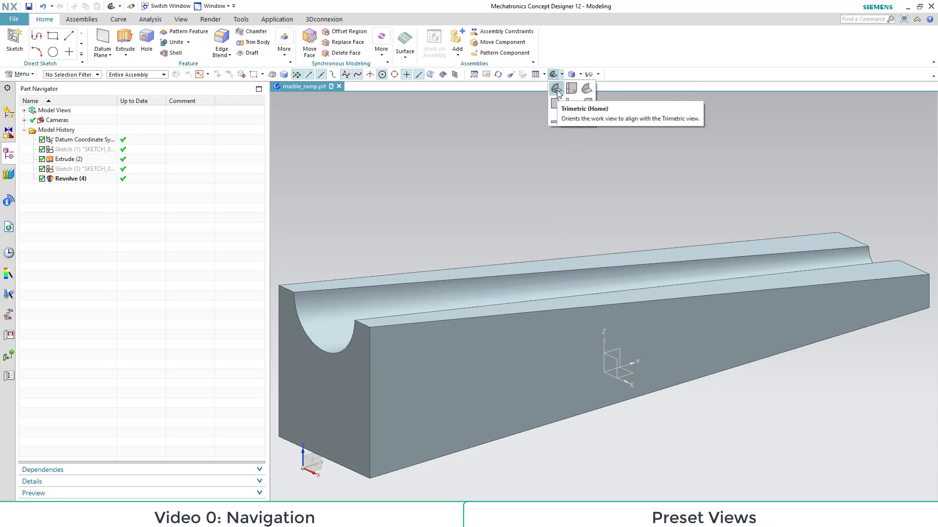
left_click(586, 88)
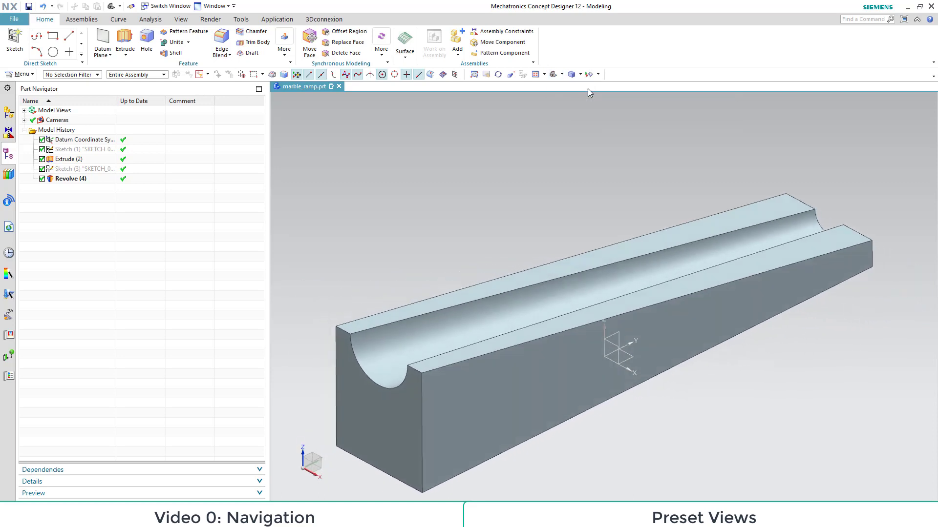
left_click(562, 75)
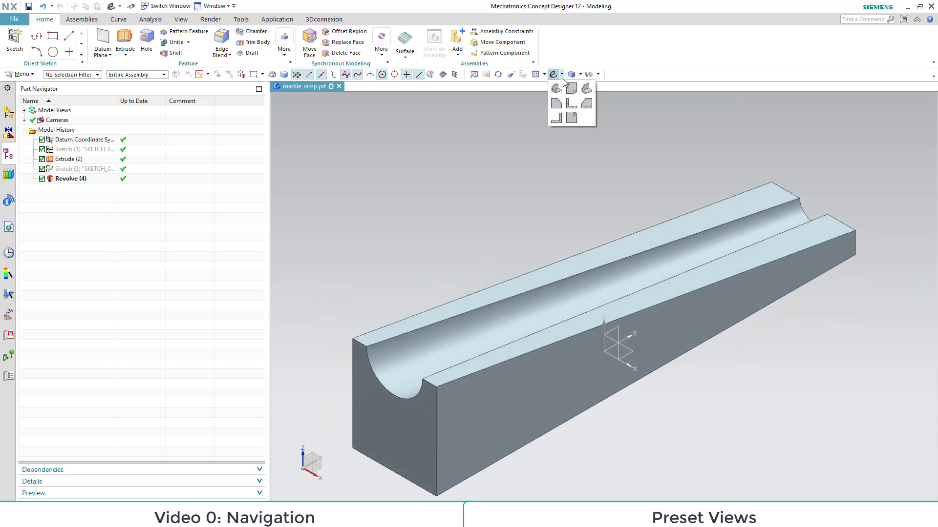
left_click(571, 88)
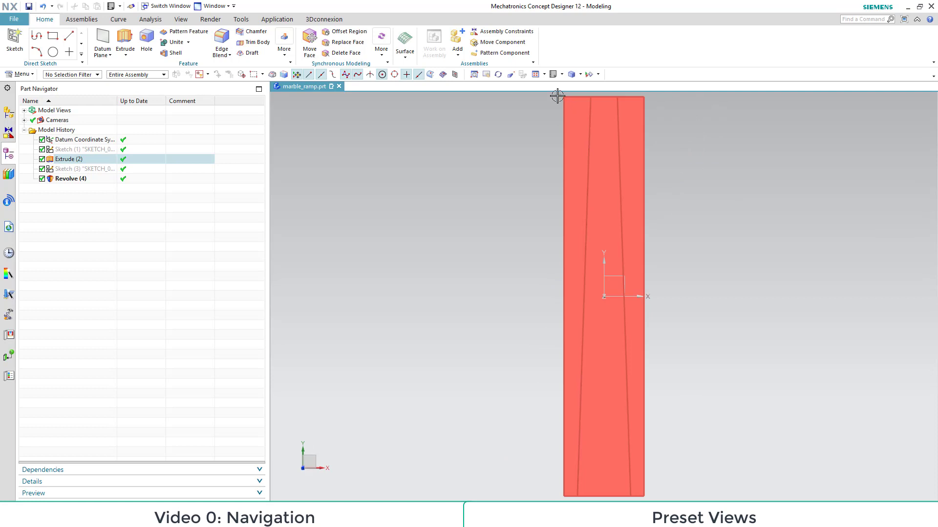
Step: Show the marble ramp in the Left view, followed by the Front view
left_click(560, 78)
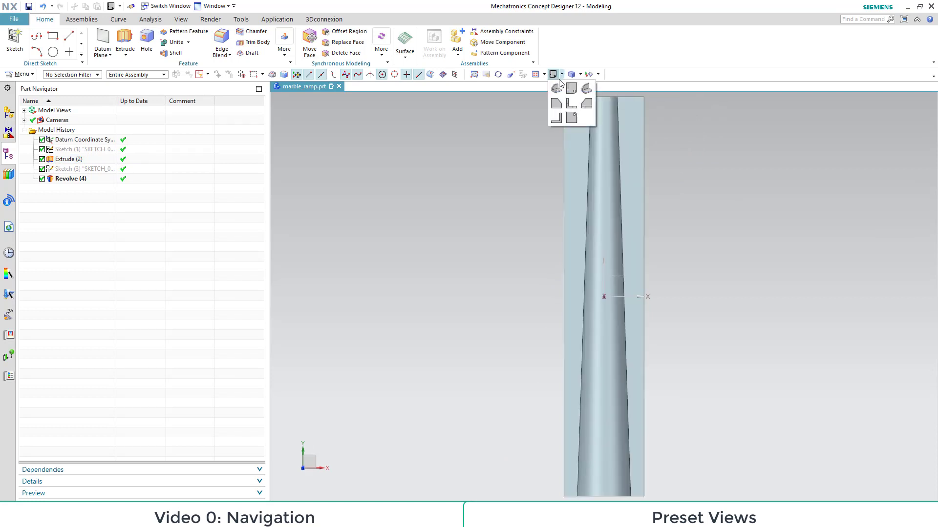
left_click(558, 108)
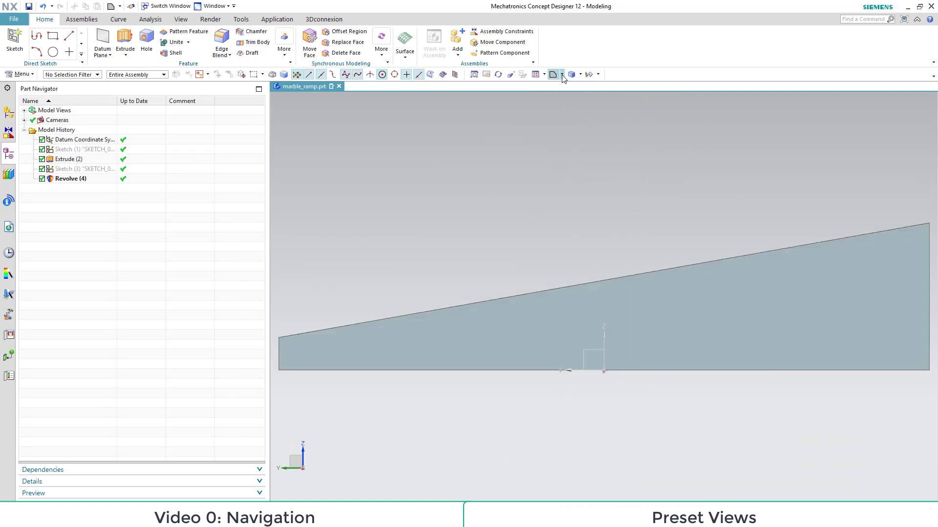
left_click(562, 78)
left_click(558, 97)
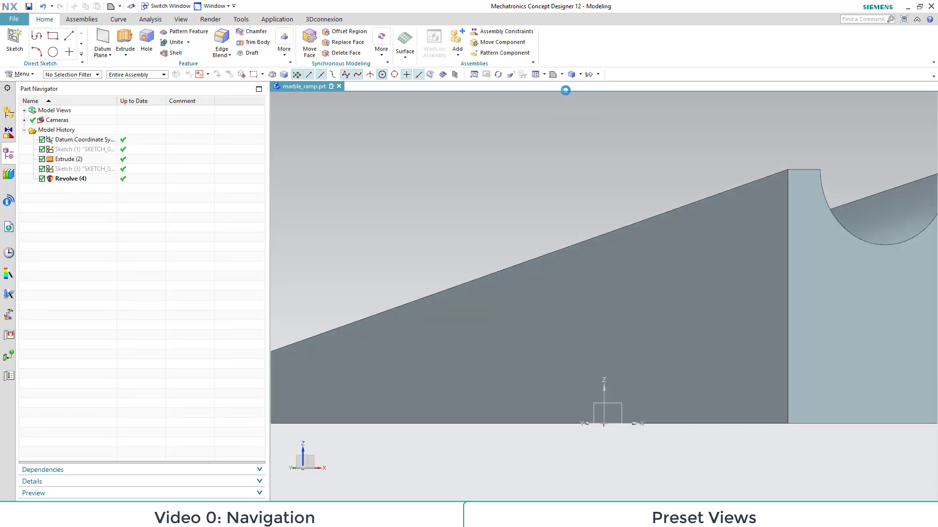
Step: Orient the work view to the ramp's Right view, followed by the Back view
left_click(562, 75)
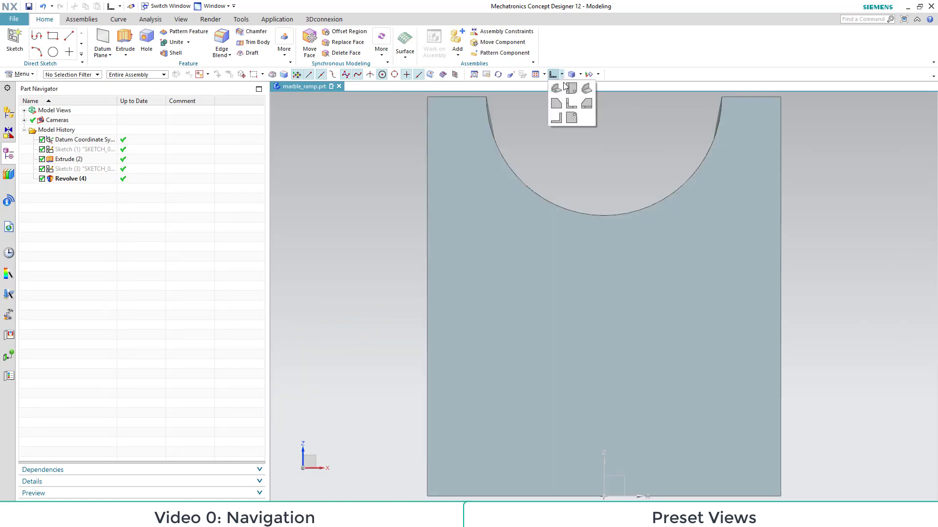
left_click(587, 105)
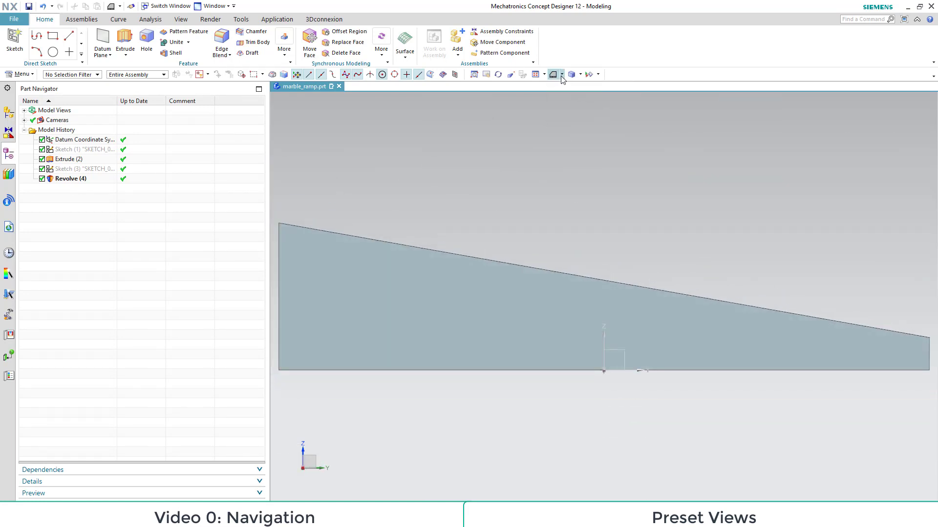
left_click(561, 75)
left_click(556, 119)
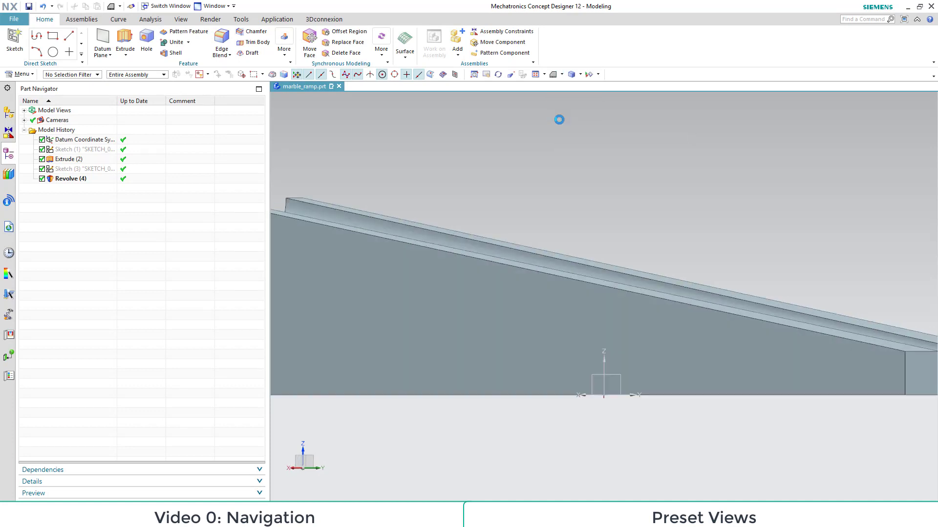
Step: View the ramp from the Bottom preset view and return to the Trimetric home view
left_click(561, 75)
left_click(571, 118)
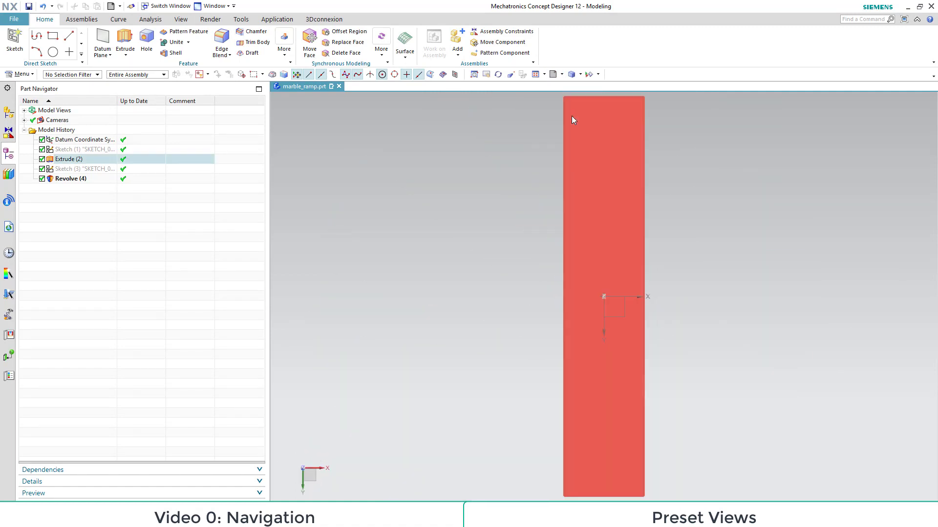
left_click(562, 74)
left_click(557, 90)
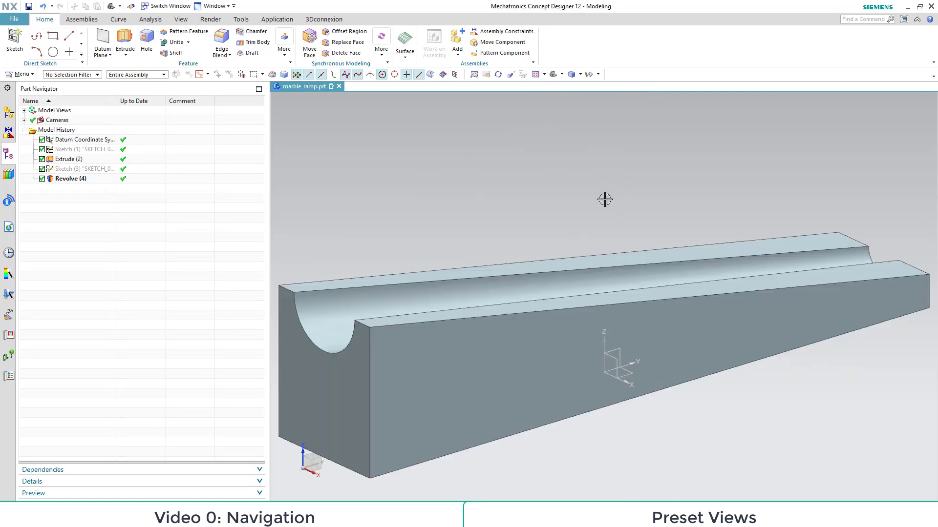
Step: Display the ramp's faces as Shaded without edges, followed by Wireframe with Hidden Edges
left_click(580, 74)
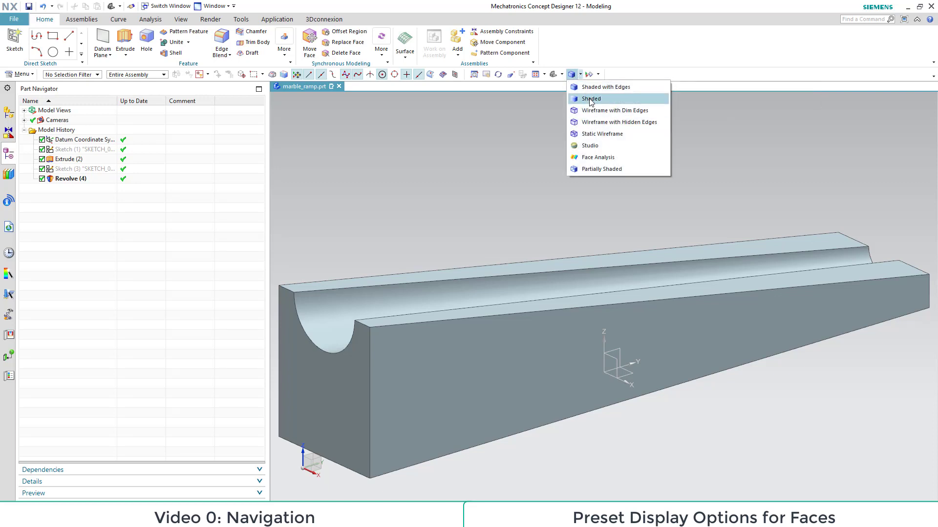
left_click(589, 99)
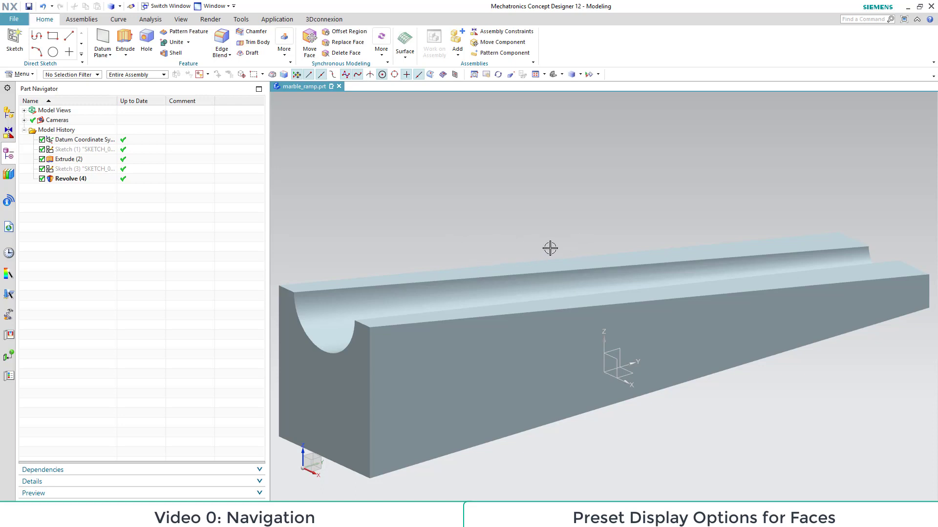
left_click(580, 74)
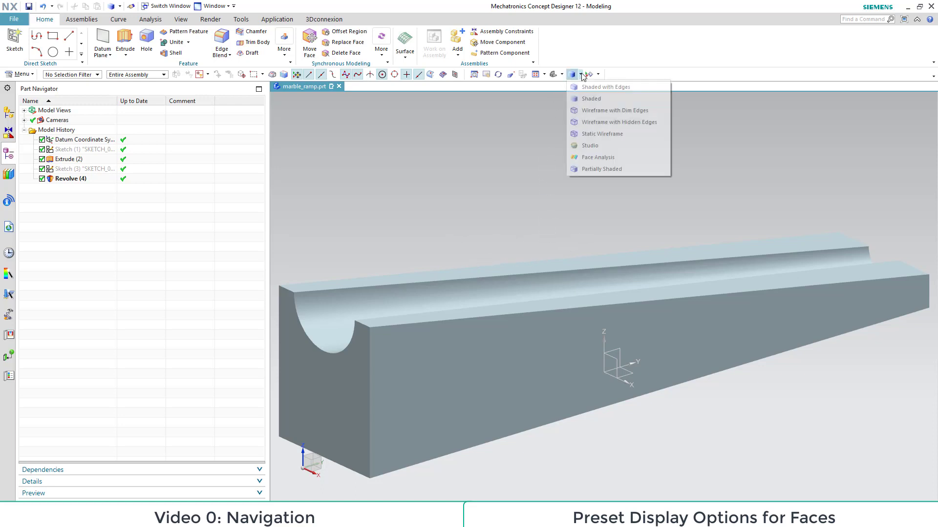
left_click(585, 126)
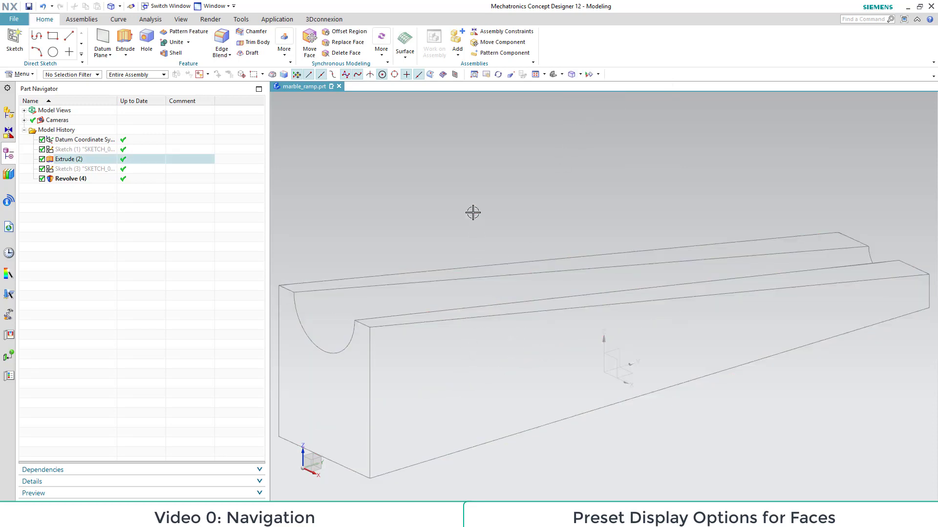
Step: Switch the ramp's rendering style to Static Wireframe, followed by Wireframe with Dim Edges
left_click(580, 74)
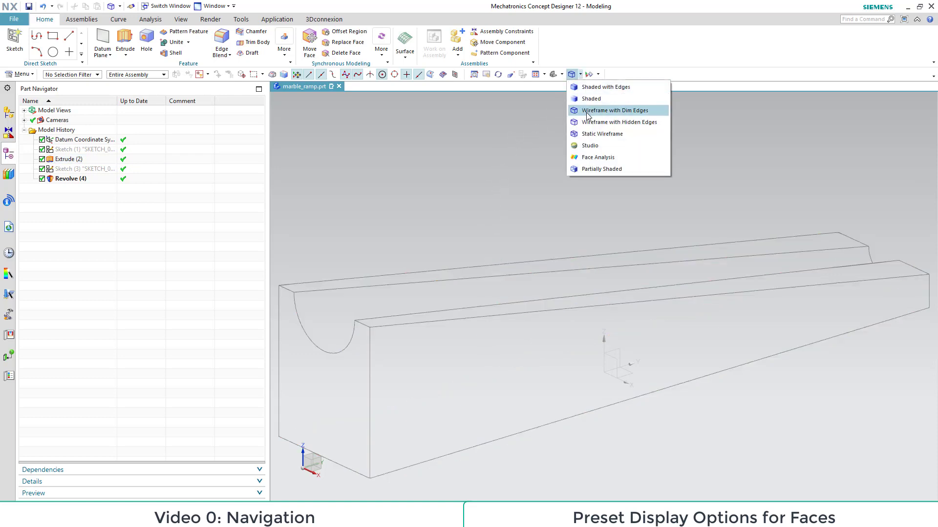
left_click(589, 134)
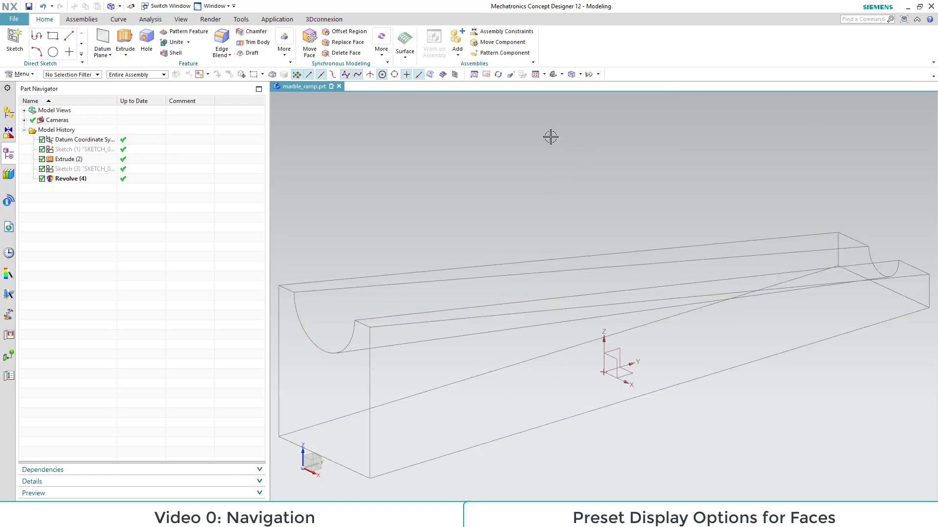
left_click(580, 74)
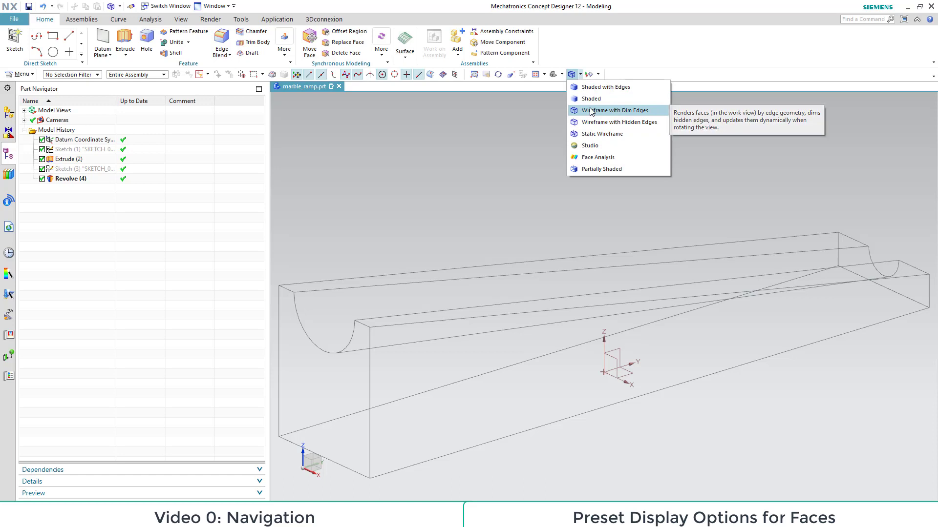
left_click(592, 111)
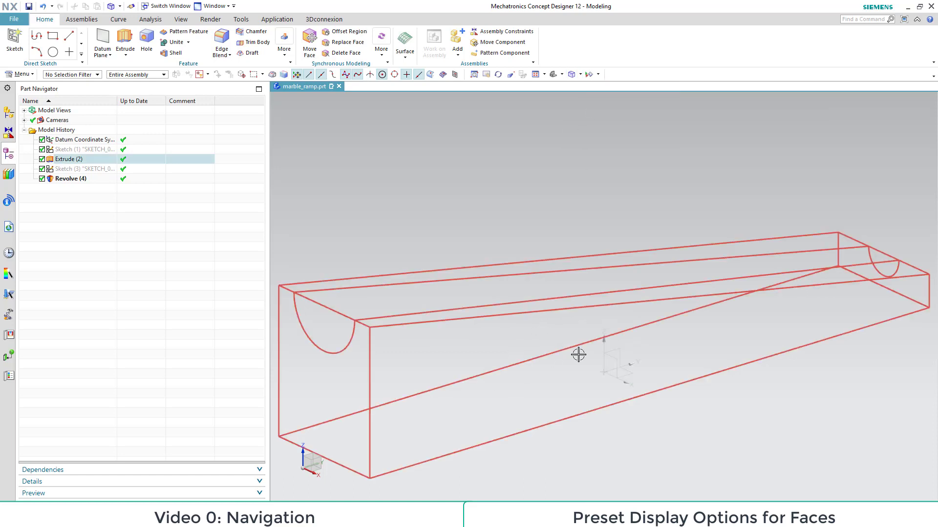
Step: Preview the ramp in the Studio rendering style and return it to Shaded with Edges
left_click(581, 76)
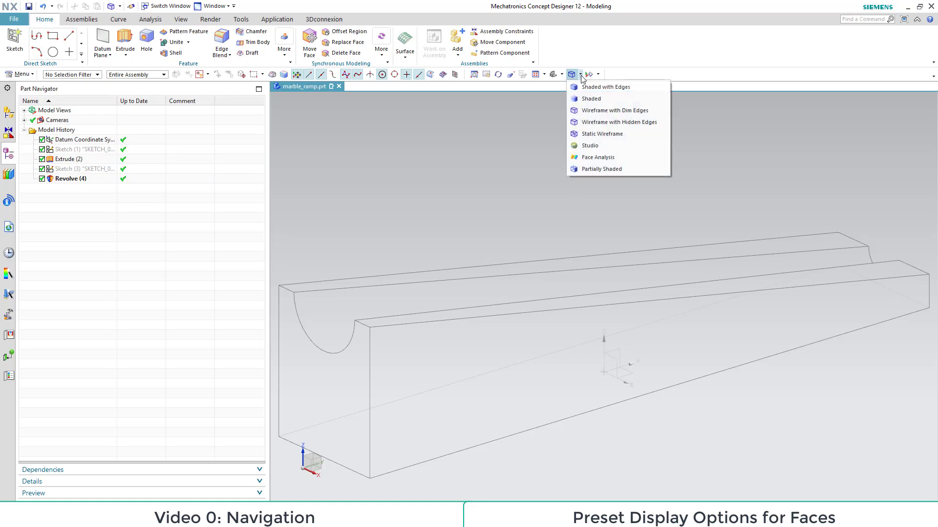
left_click(585, 146)
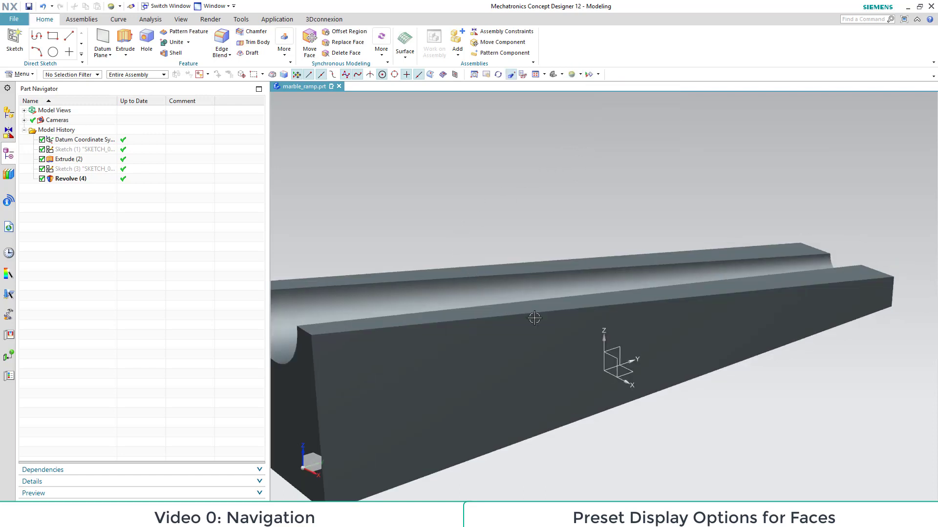
left_click(570, 76)
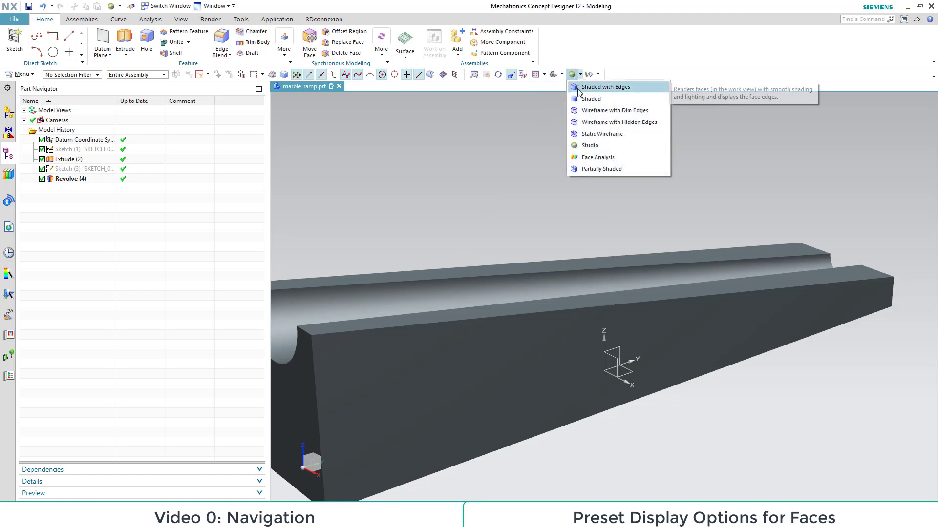
left_click(577, 89)
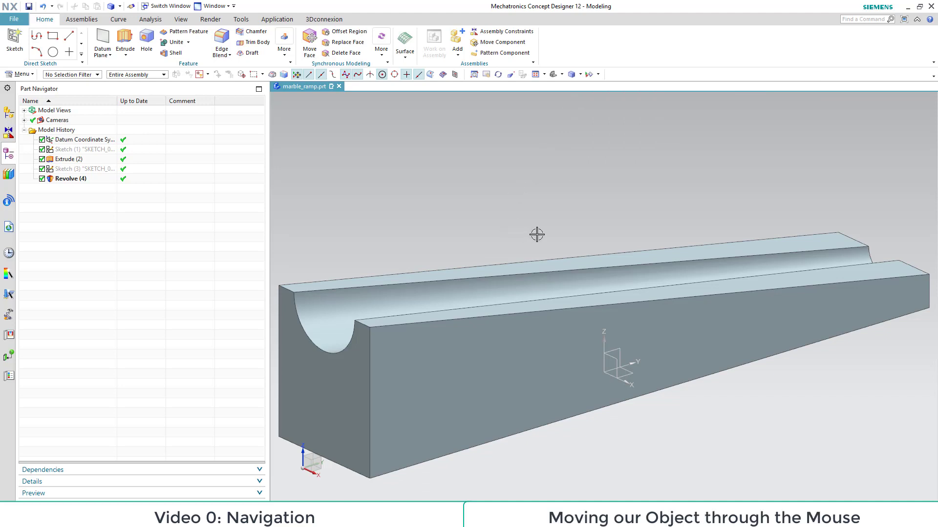
Step: Zoom out from the ramp and back in, and rotate it freely to look at its tall end face
scroll(552, 219, "down", 4)
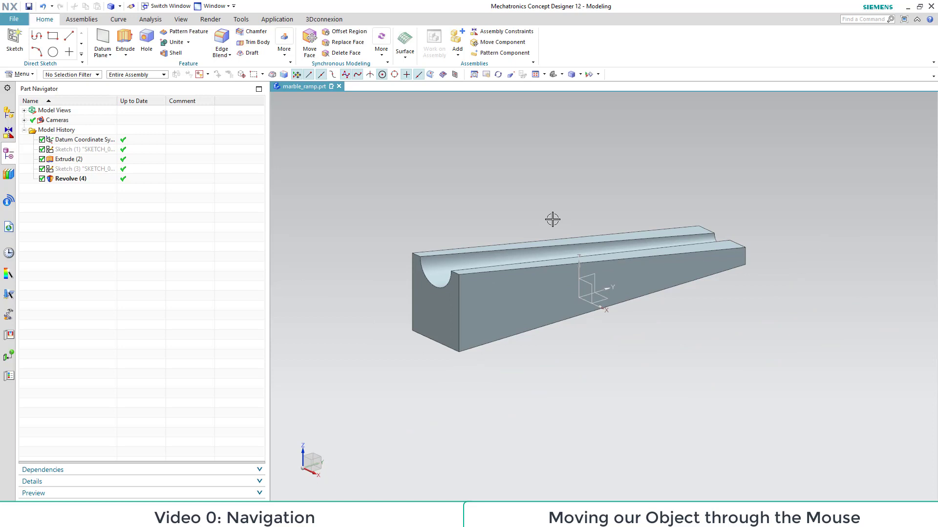
scroll(552, 220, "up", 3)
scroll(552, 219, "up", 1)
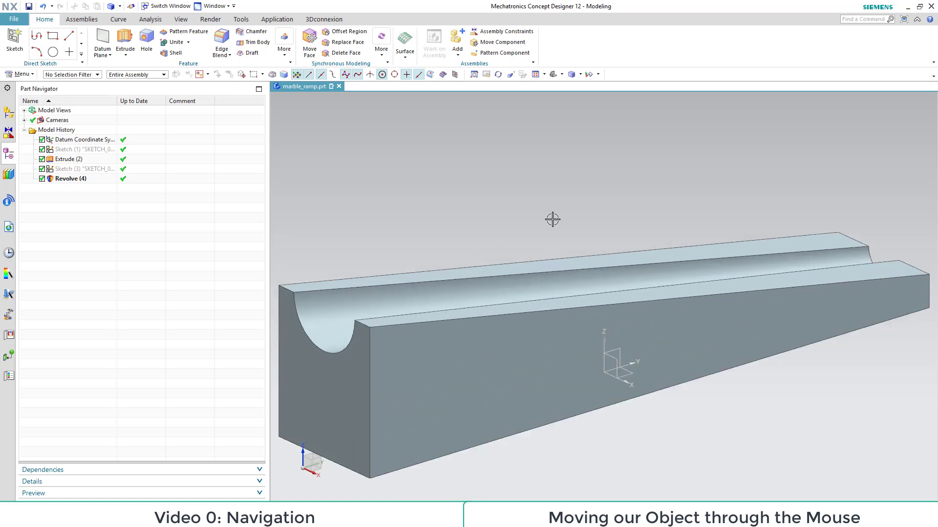
middle_click_drag(515, 145, 461, 198)
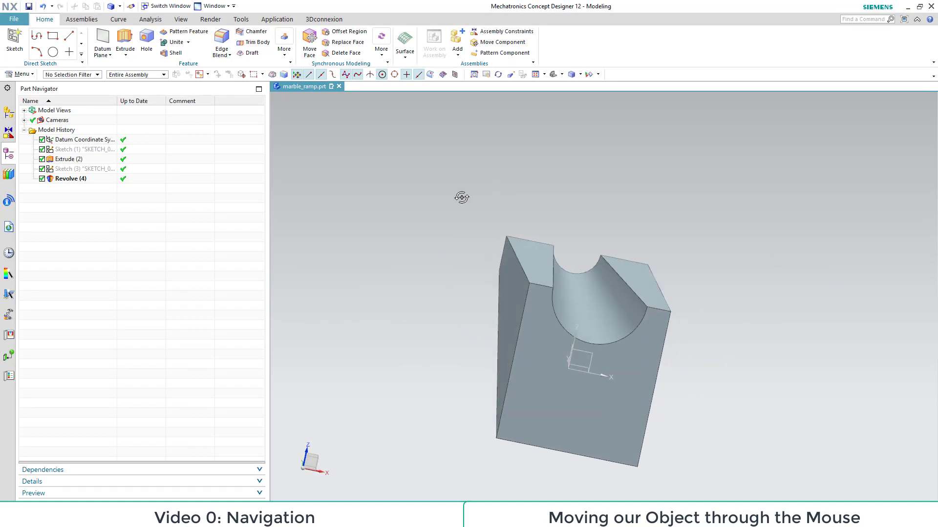
Step: Rotate the view about the Z axis only, by about -218 degrees, and release the axis lock
left_click(303, 458)
middle_click_drag(778, 302, 610, 176)
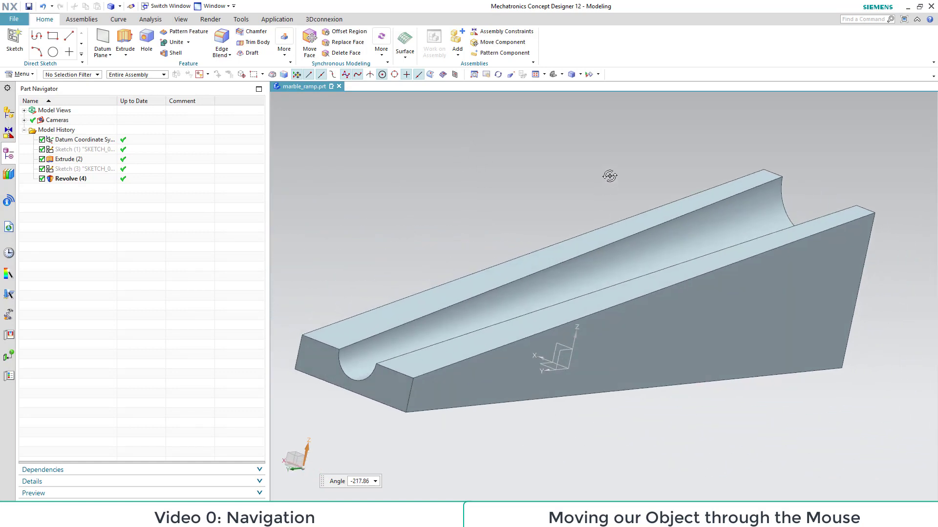
left_click(308, 468)
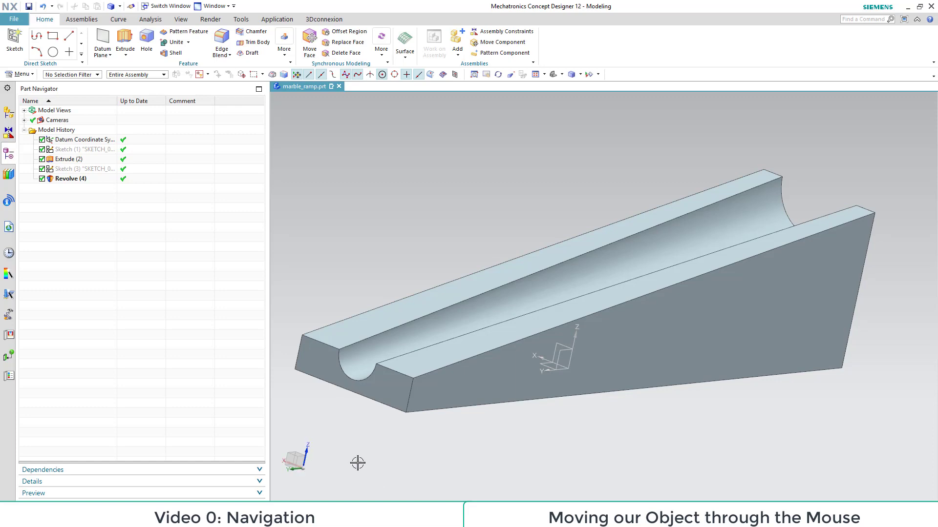
Step: Rotate the ramp freely so its groove runs diagonally across the view, and pan the model slightly
middle_click_drag(513, 162, 515, 367)
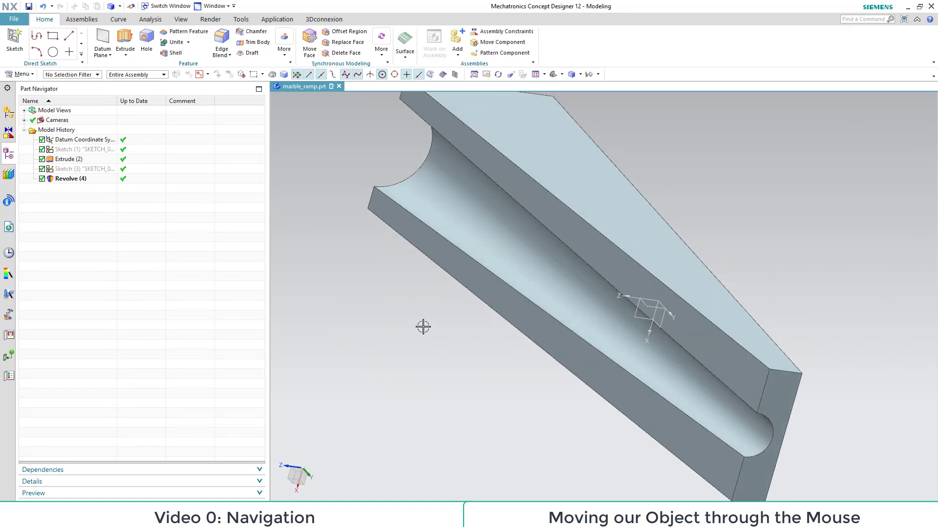
middle_click_drag(423, 326, 433, 356, "shift")
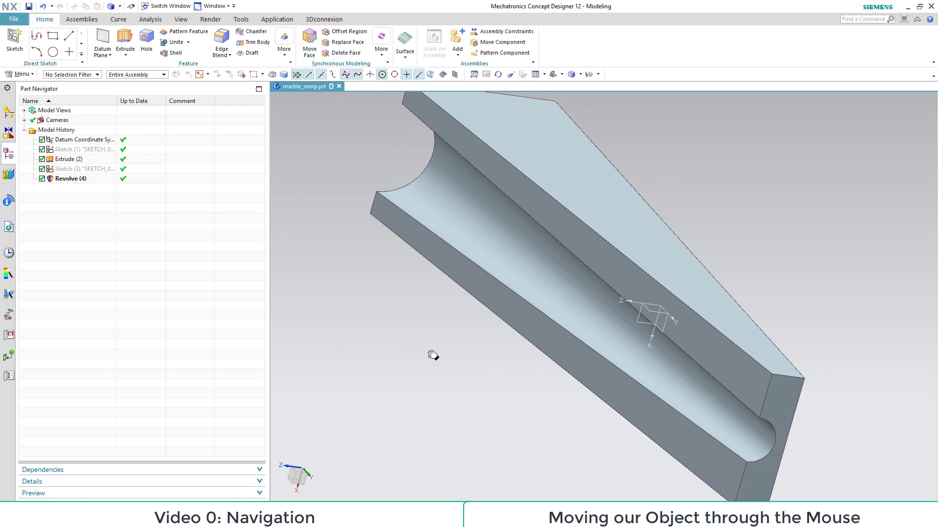
Step: Snap the rotated view to the nearest preset orientation and fit the whole ramp in the window
right_click(423, 316)
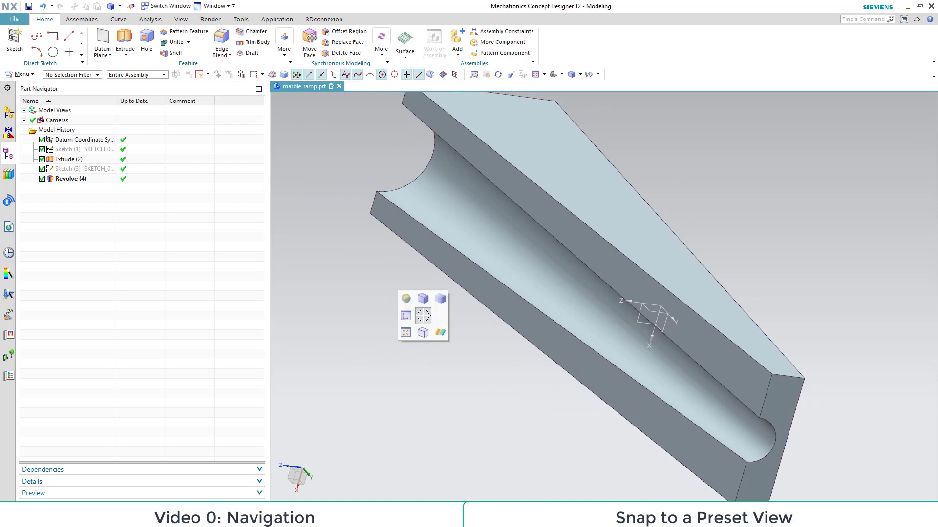
left_click(405, 318)
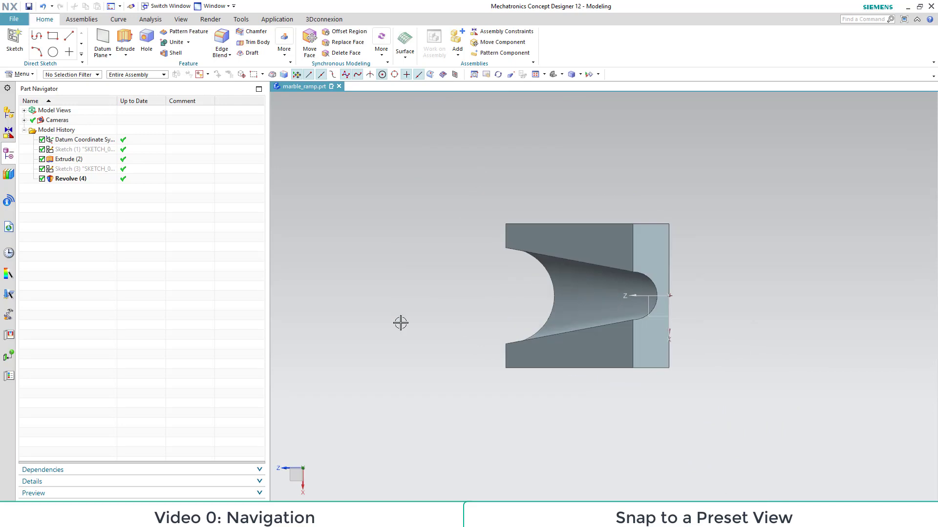
right_click(438, 275)
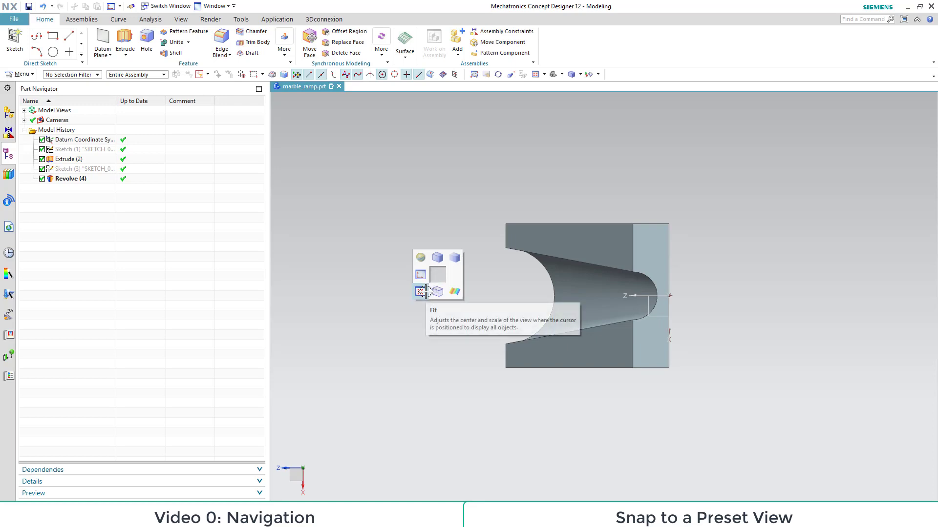
left_click(420, 291)
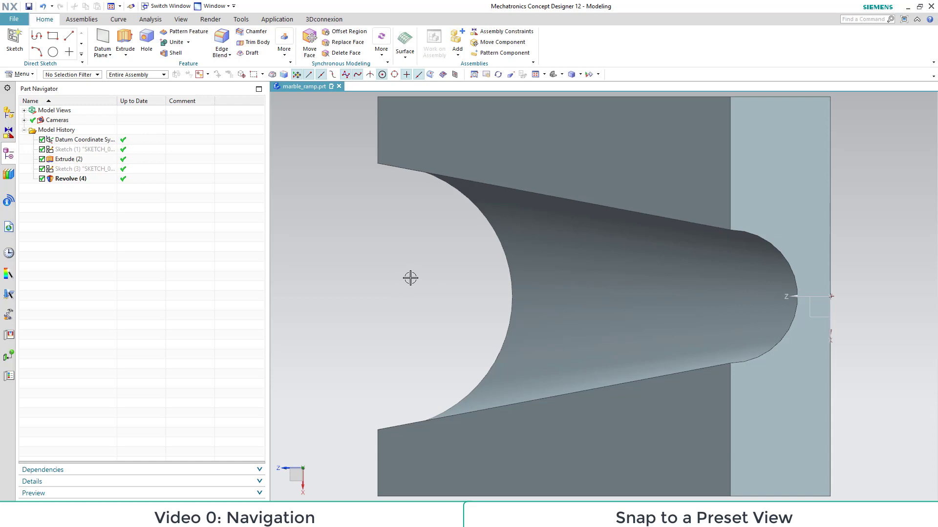
Step: Switch the ramp view to perspective projection, then pan and zoom to view the part
left_click(510, 75)
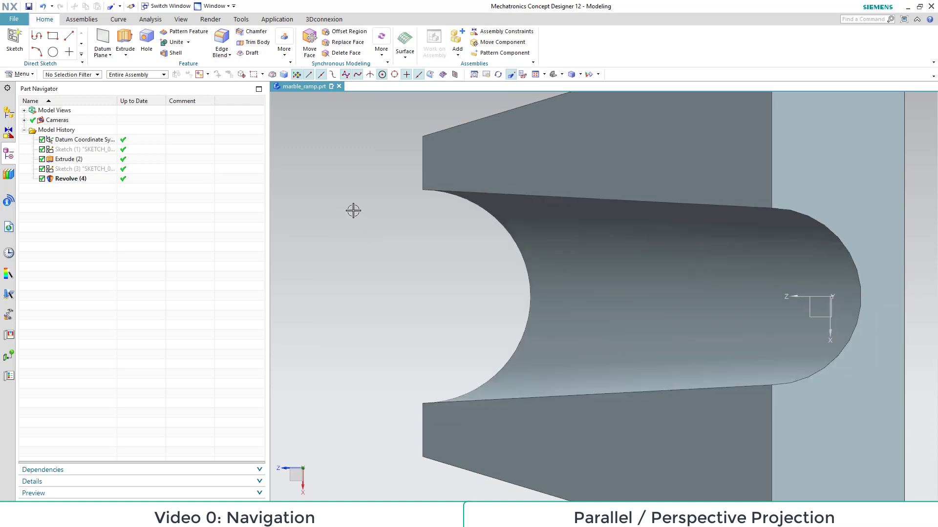
middle_click_drag(435, 260, 278, 271, "shift")
scroll(355, 256, "down", 3)
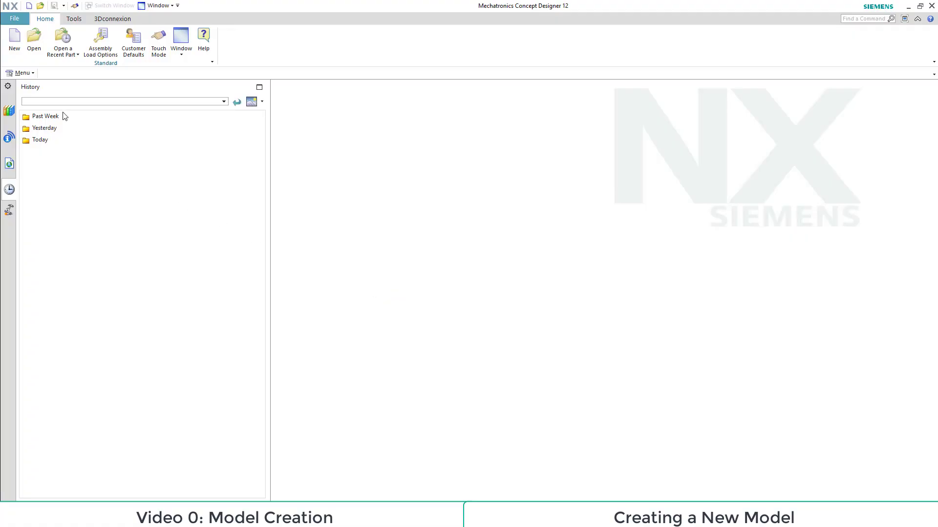
Step: Create a new part named marble_ramp from the Model template in millimetres
left_click(15, 39)
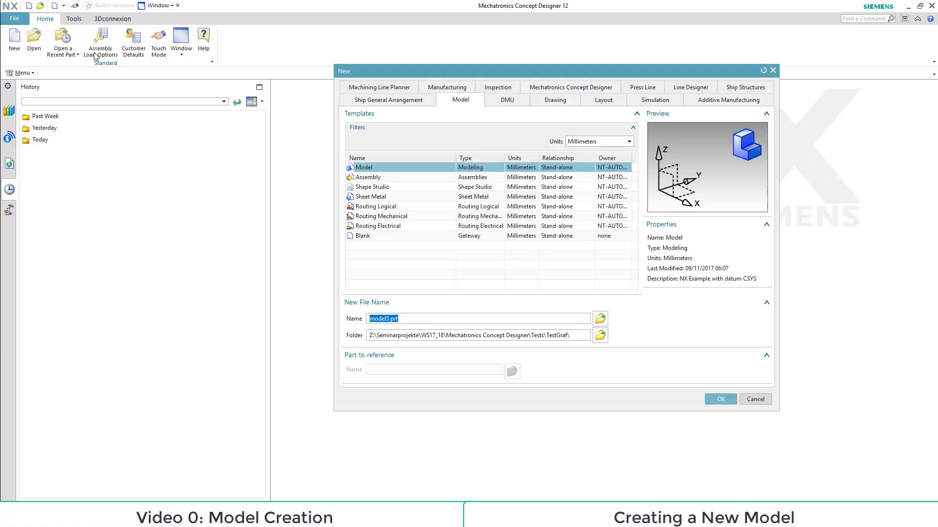
left_click(459, 100)
left_click(361, 169)
double_click(389, 318)
left_click(721, 399)
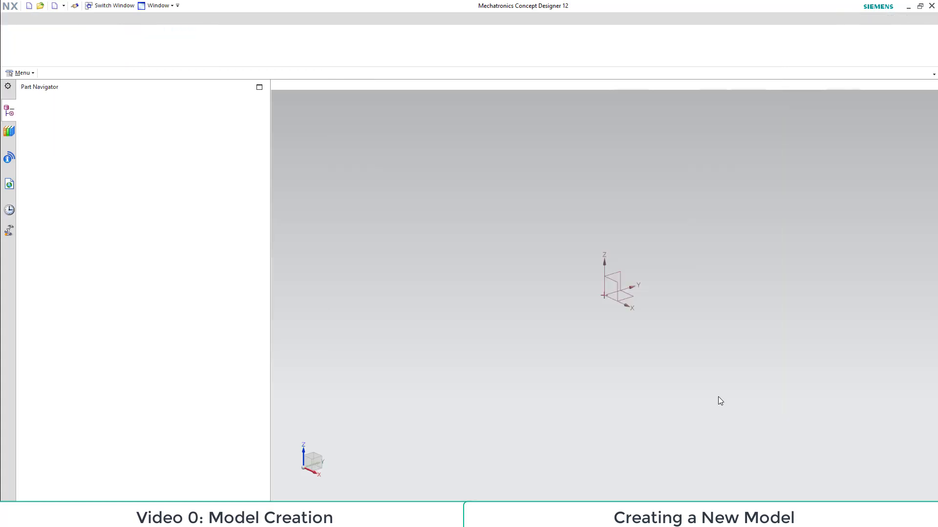
Step: Create a sketch on the YZ plane of the datum coordinate system
left_click(14, 40)
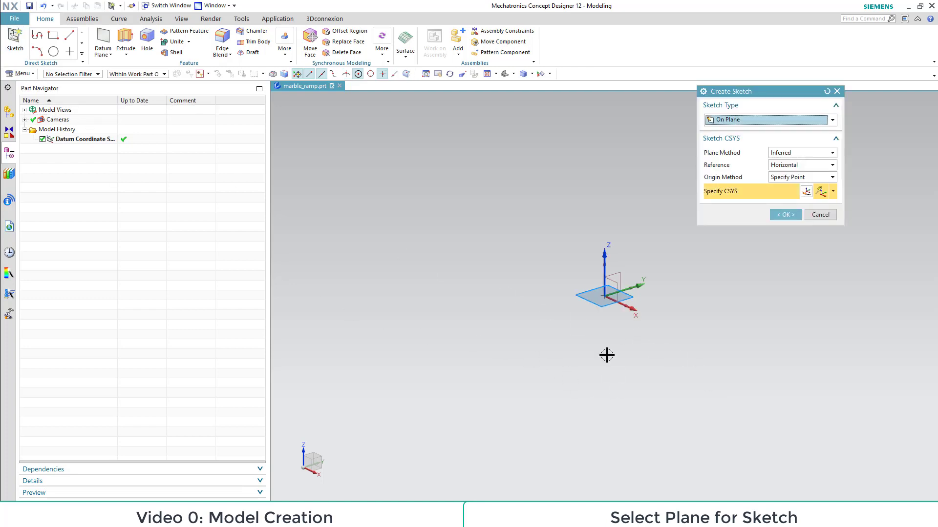
left_click(608, 284)
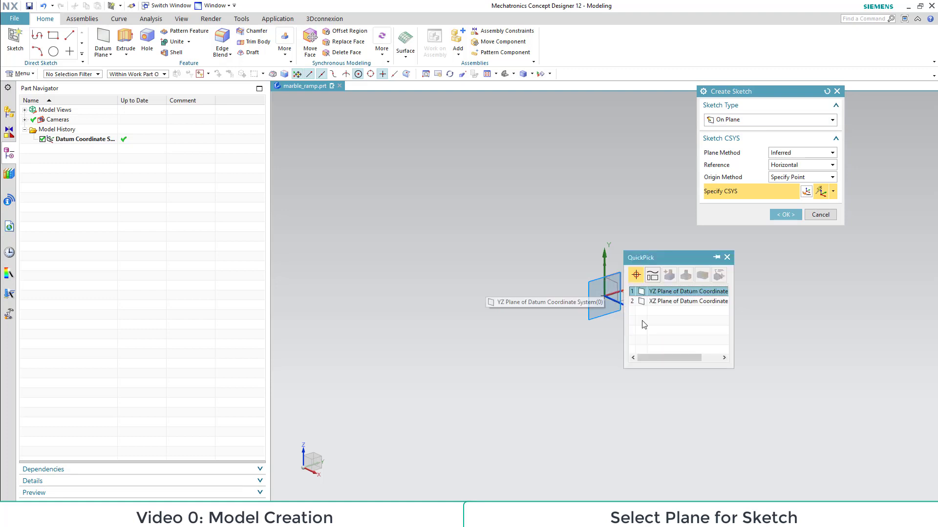
left_click(668, 293)
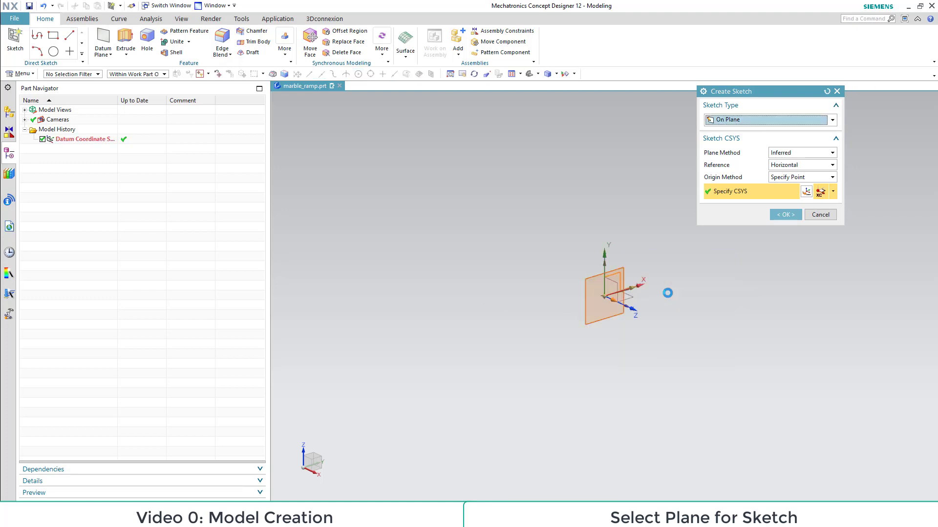
left_click(786, 215)
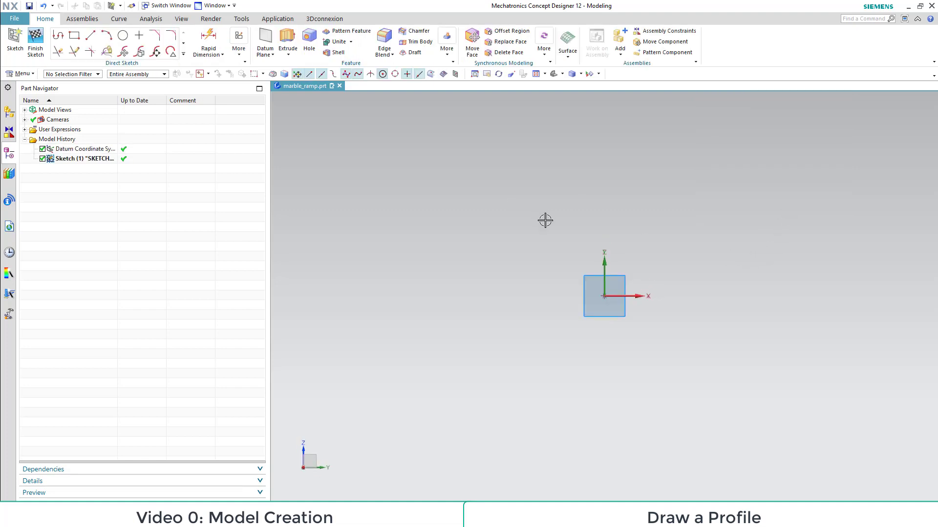
Step: Draw a 300 mm horizontal base line from (-150, 0) with the Profile tool, continuing with a 15 mm vertical line up from its end
left_click(59, 36)
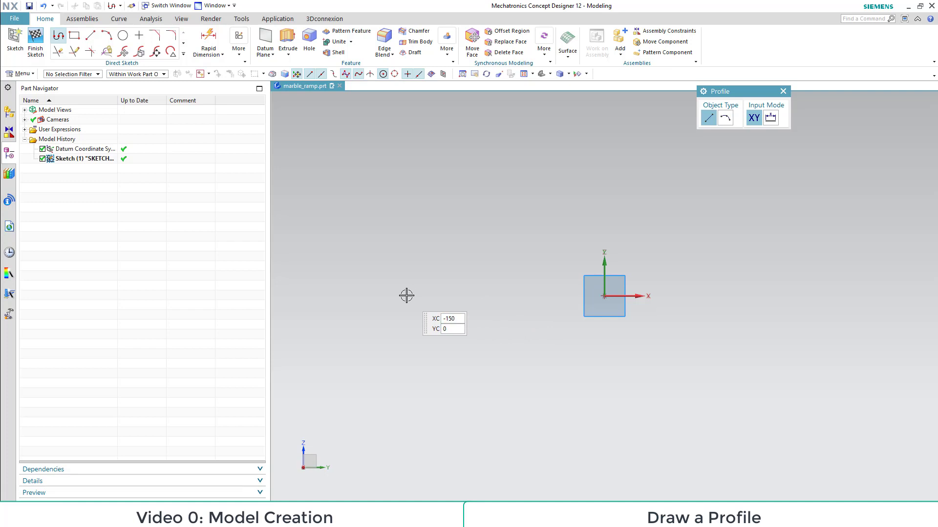
key("Return")
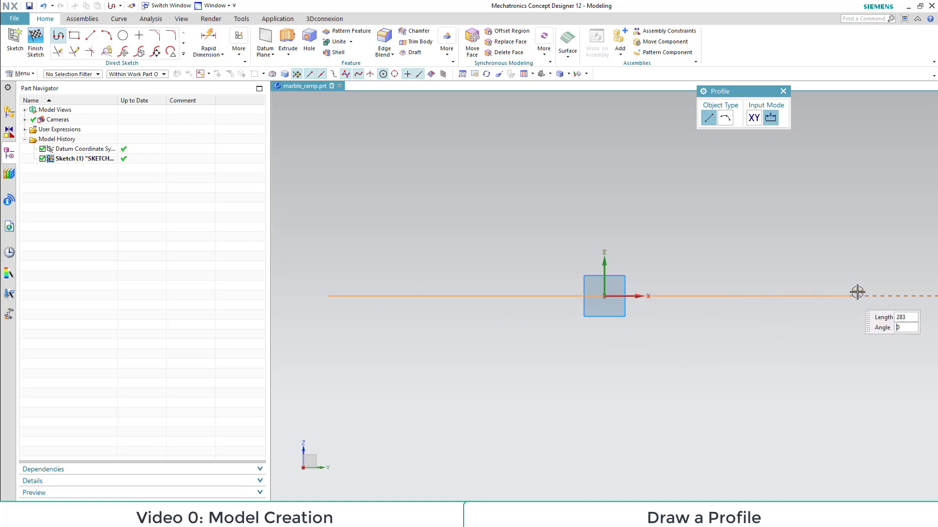
key("Tab")
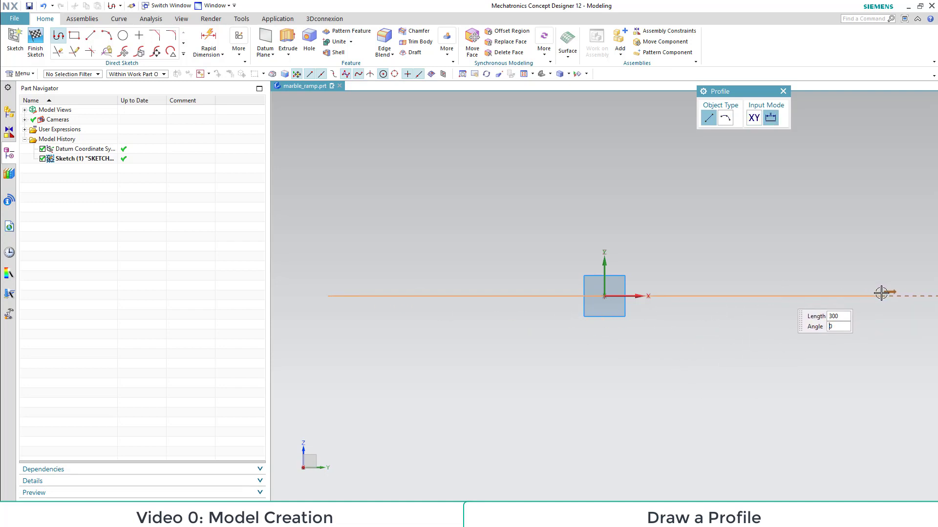
left_click(881, 293)
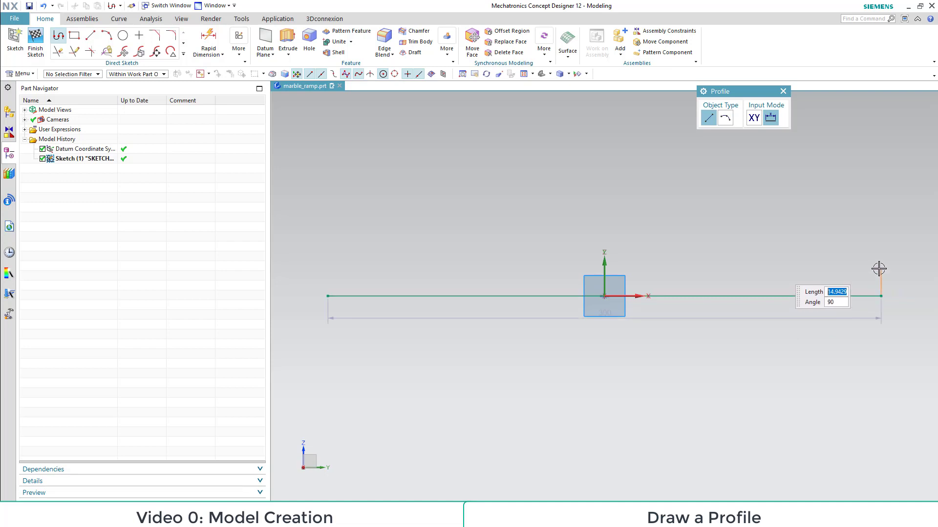
type("15")
key("Return")
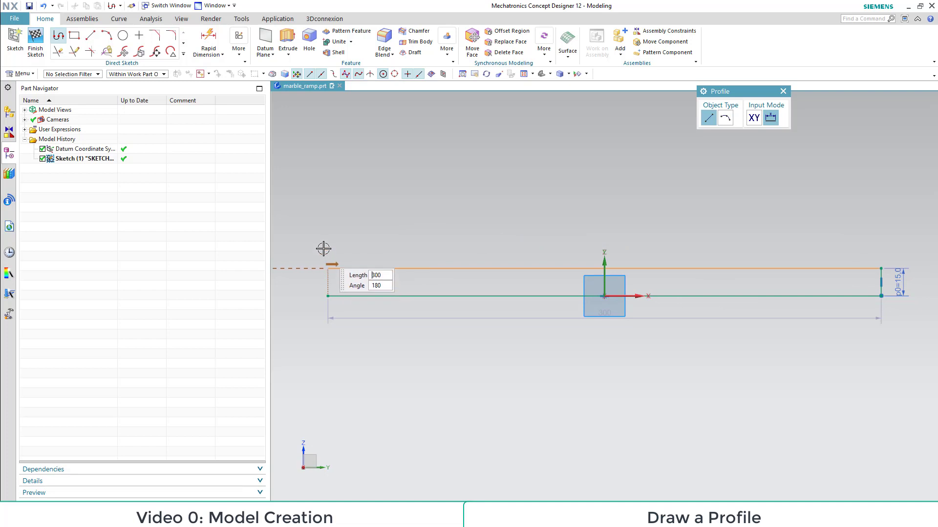
Step: Close the profile with a sloped line at 170 degrees ending above the start point and a vertical line down to it, and finish the sketch
key("Tab")
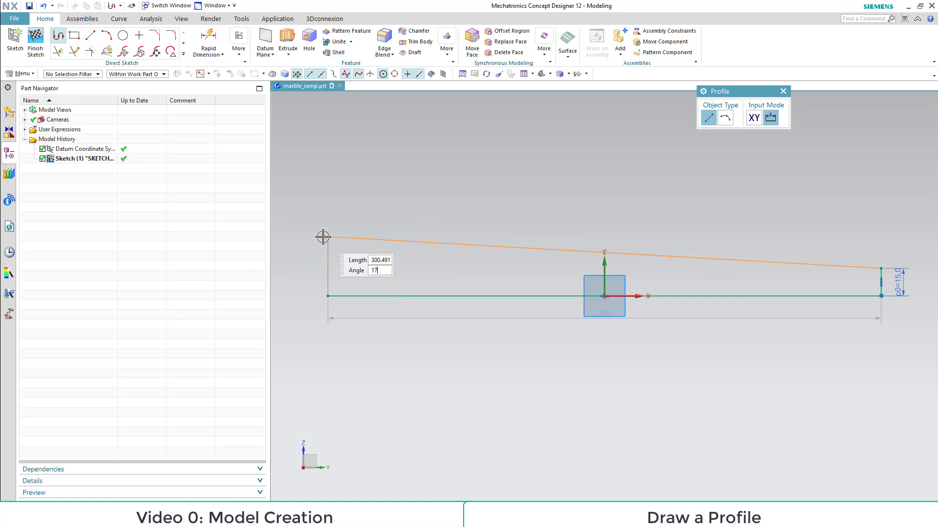
key("Tab")
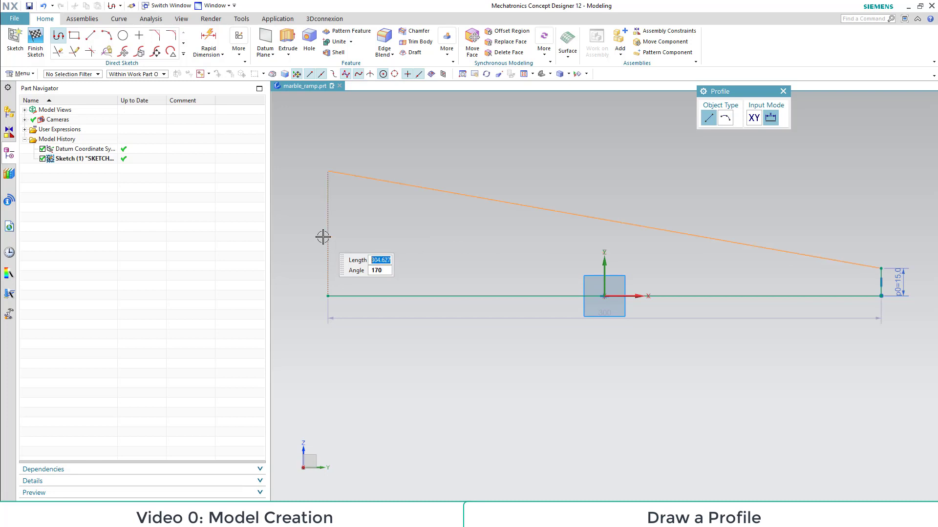
key("Return")
left_click(328, 296)
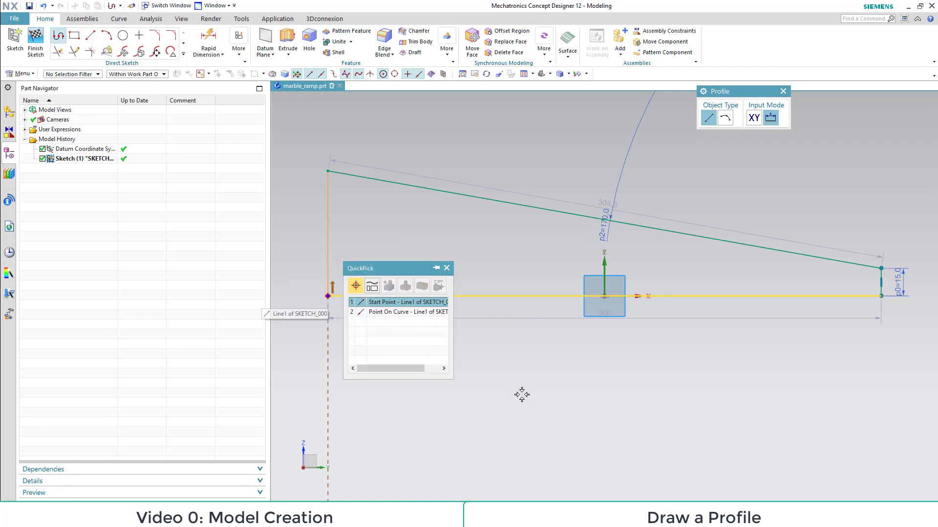
left_click(387, 303)
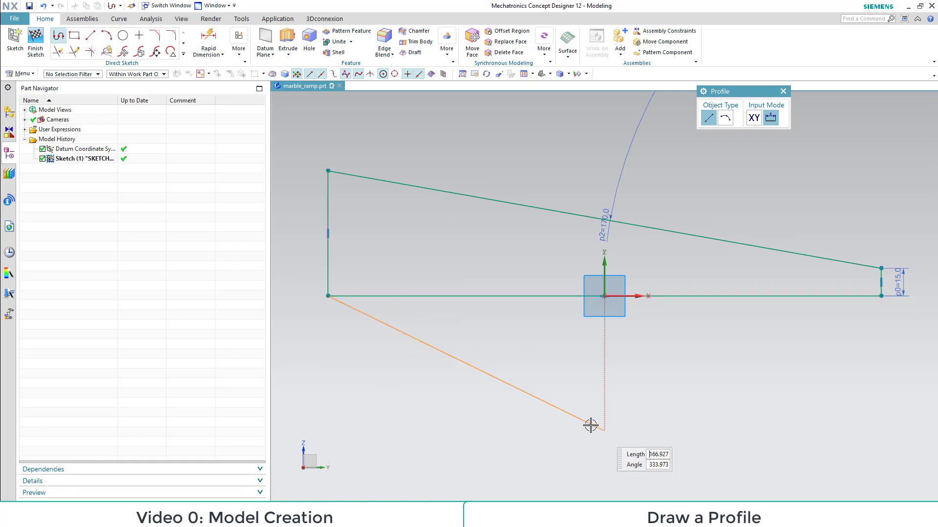
middle_click(509, 379)
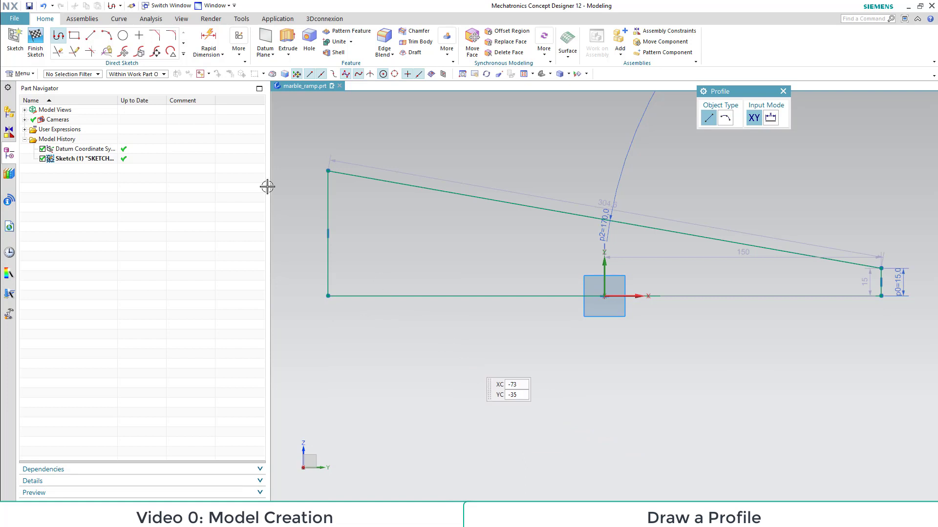
left_click(36, 39)
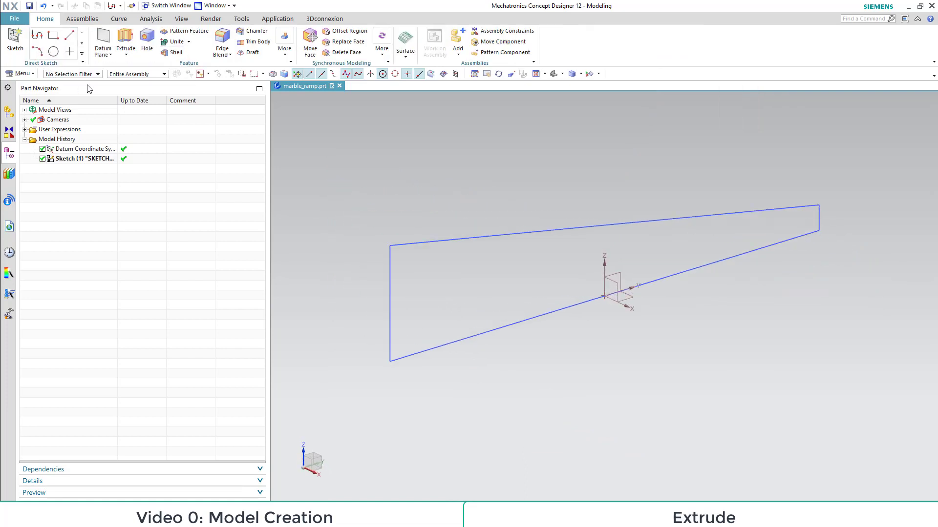
Step: Extrude the ramp profile sketch symmetrically with a distance of 30 mm
left_click(126, 40)
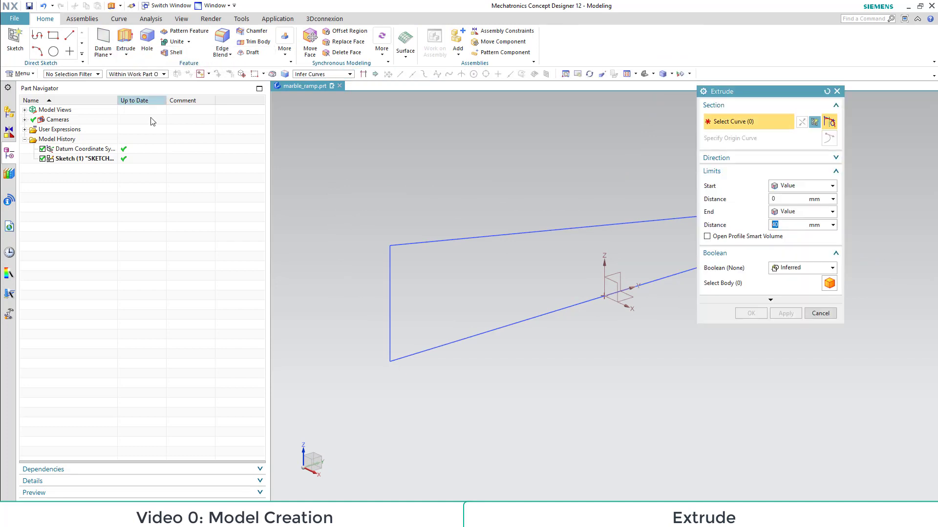
left_click(78, 158)
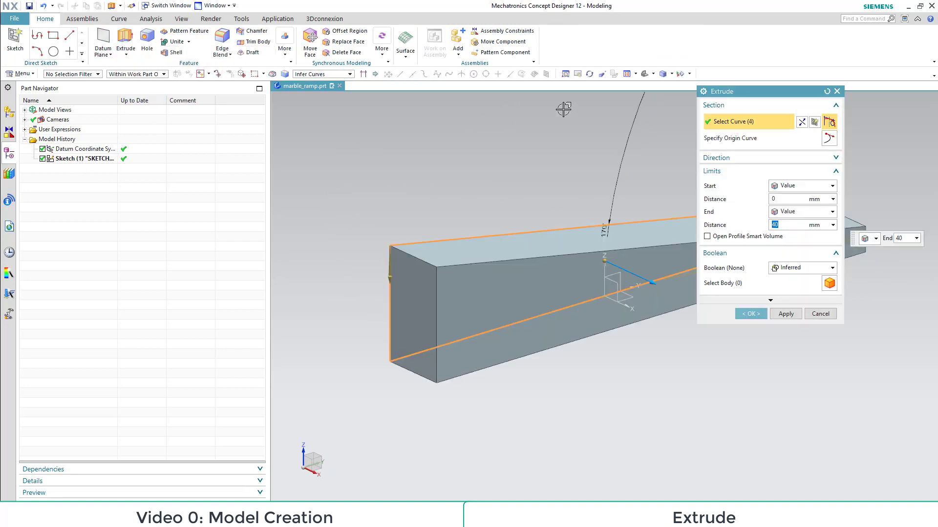
left_click(836, 172)
left_click(836, 172)
left_click(833, 186)
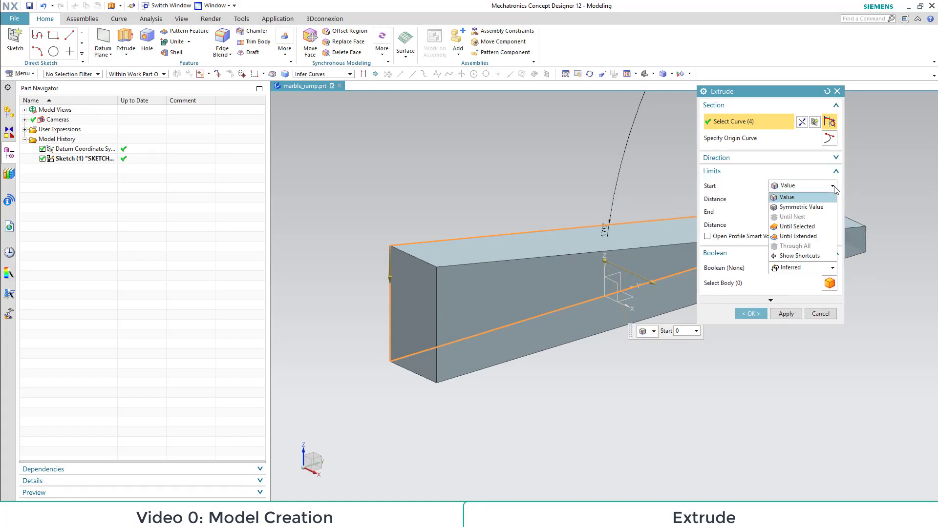
left_click(801, 207)
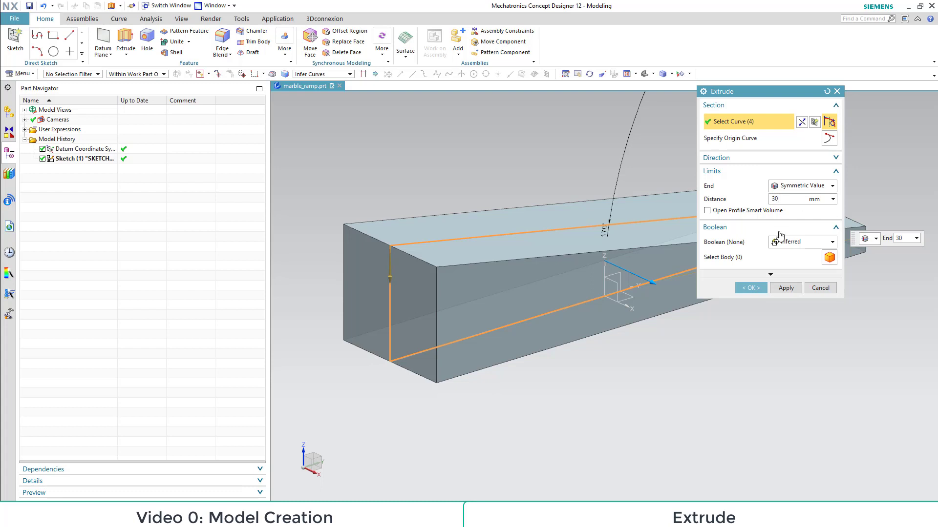
left_click(751, 288)
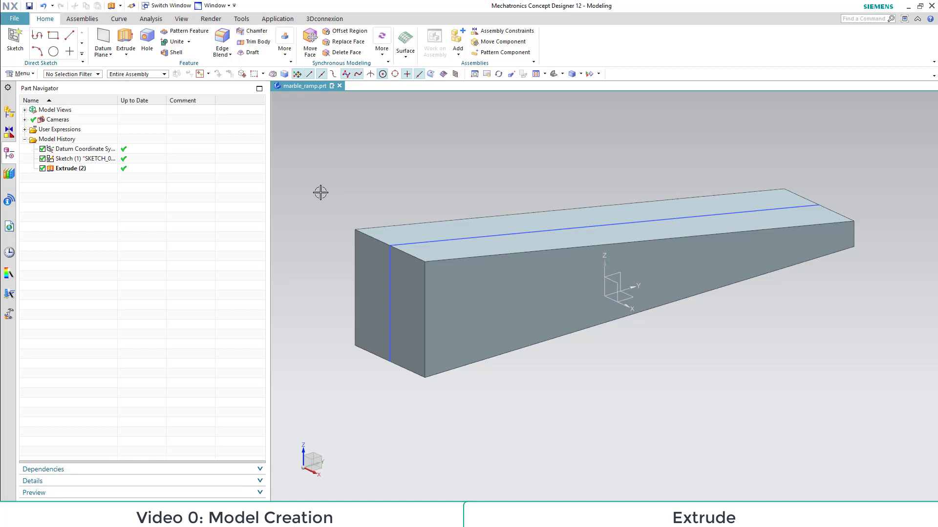
Step: Create a new sketch on the sloped top face of the extruded ramp, with its origin at the face's low-end corner
middle_click_drag(749, 371, 652, 404)
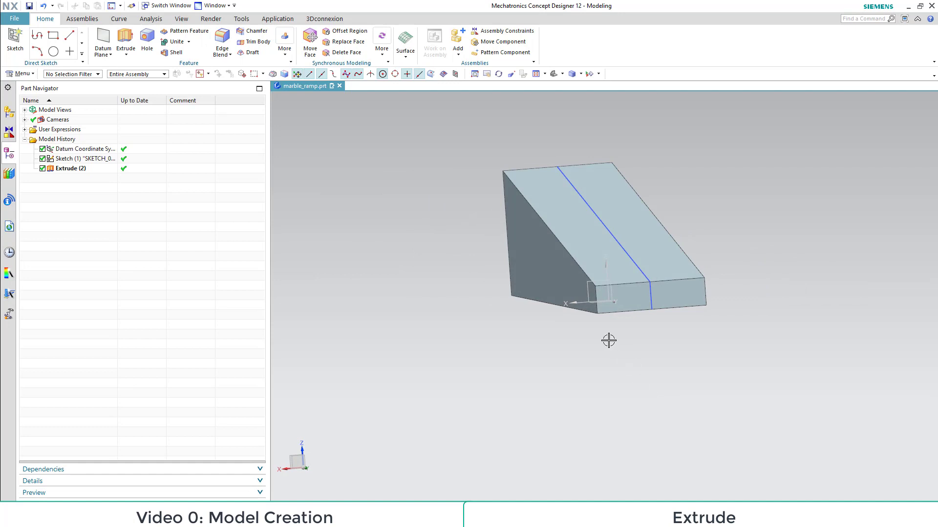
left_click(14, 35)
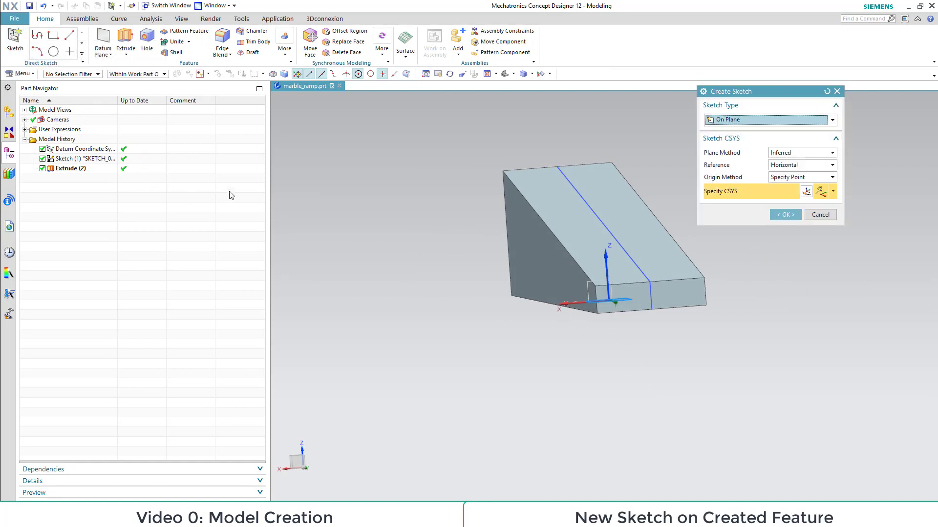
left_click(566, 208)
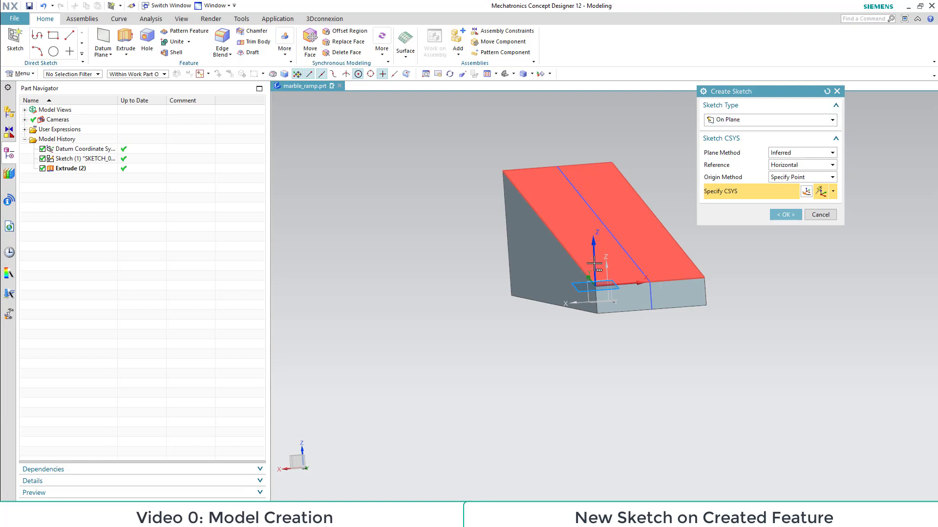
left_click(594, 263)
left_click(663, 271)
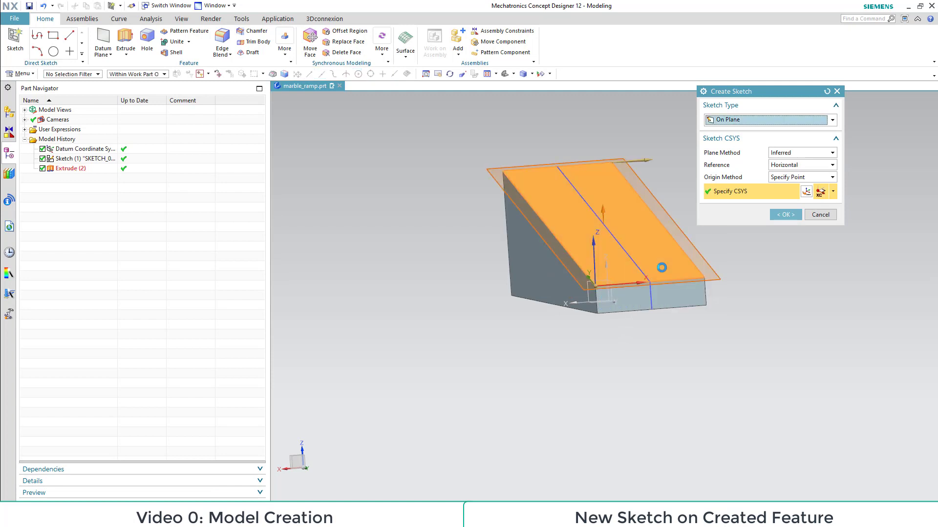
left_click(785, 215)
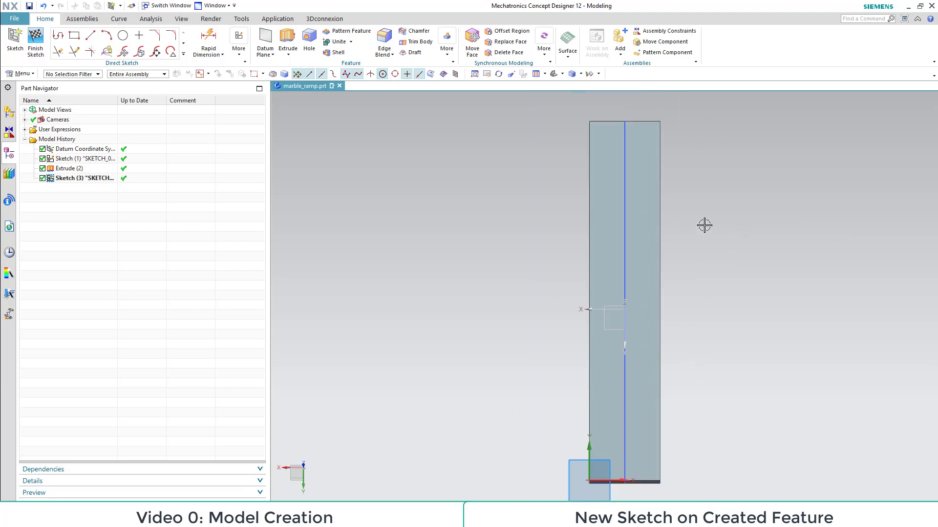
Step: Draw a 20 mm line at angle 0 from the centre line's endpoint along the sloped face's high-end edge
left_click(92, 35)
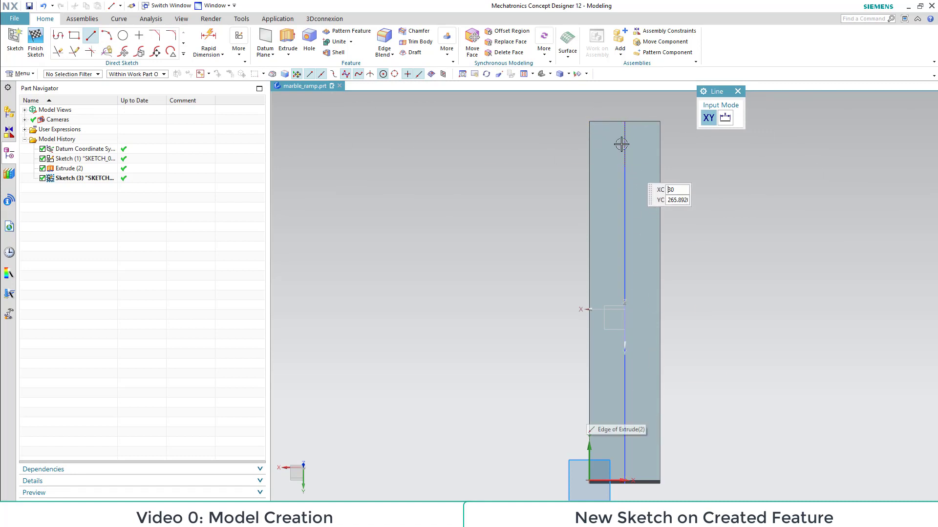
left_click(623, 120)
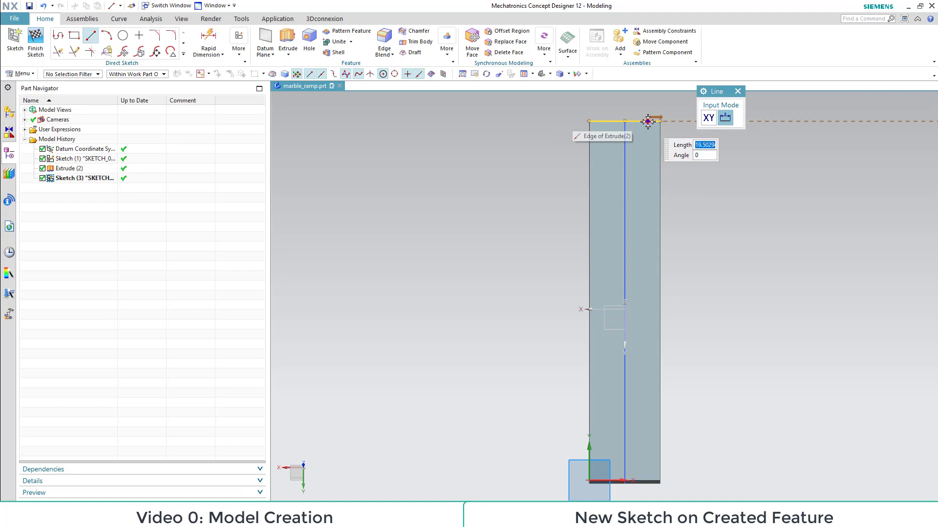
type("20")
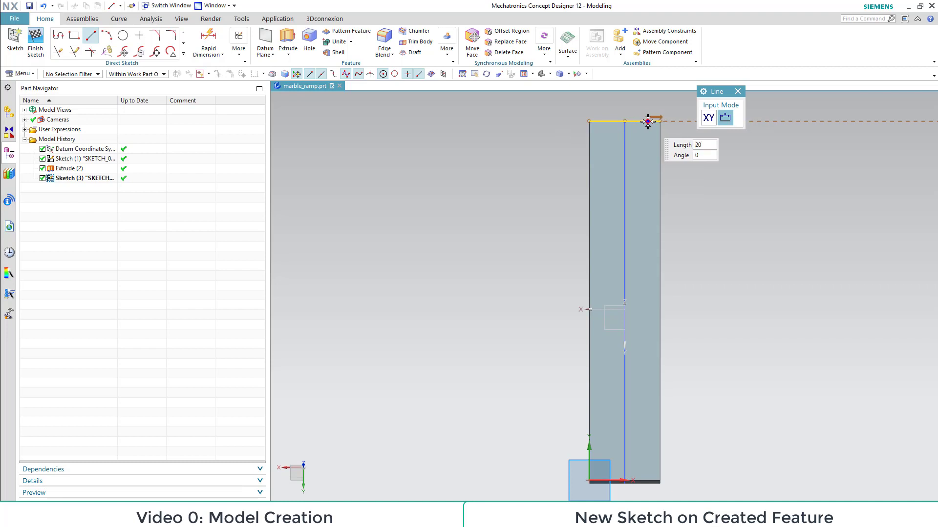
key("Return")
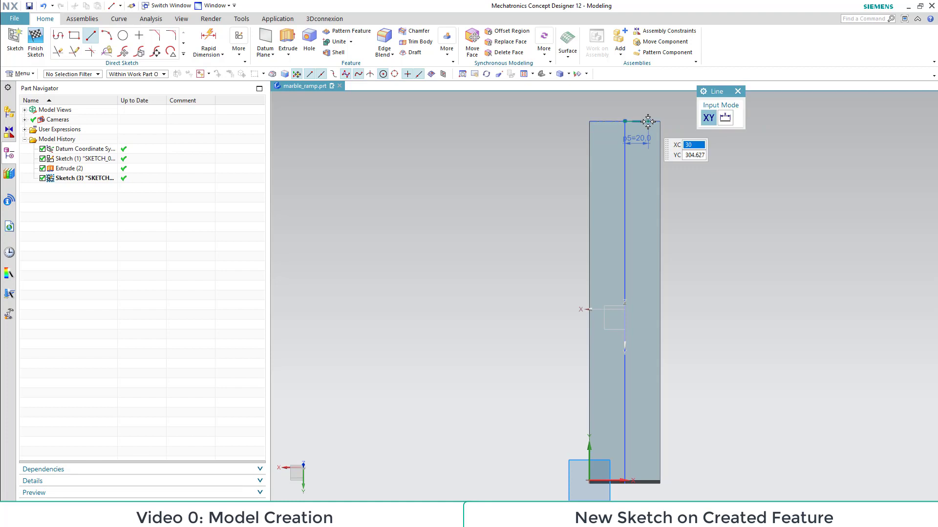
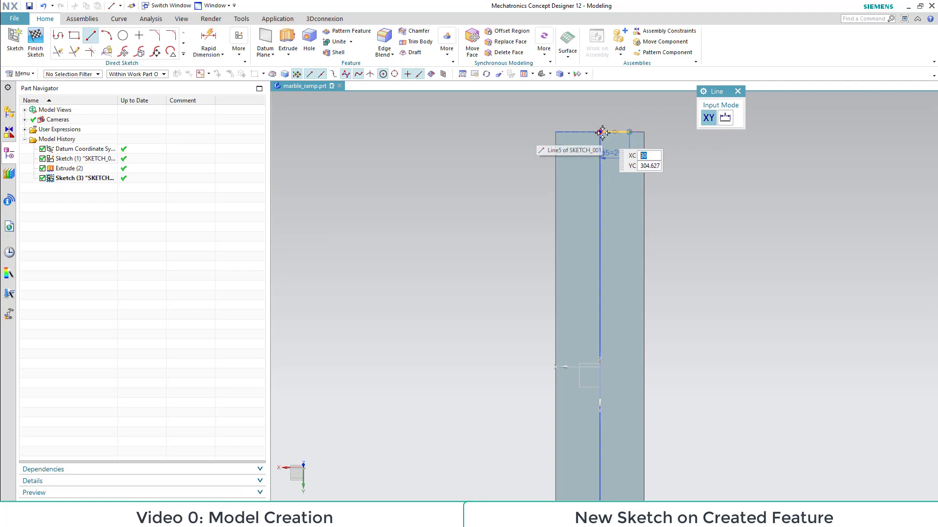
Step: Draw a centre line from the inner end of the 20 mm line to the midpoint of the 60 mm cross line beyond the low end
left_click(600, 132)
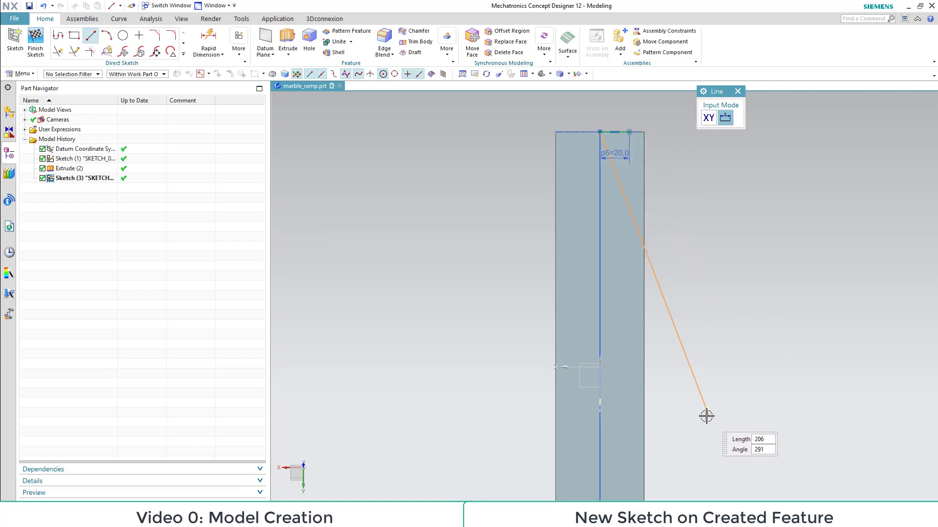
scroll(718, 345, "down", 4, "shift")
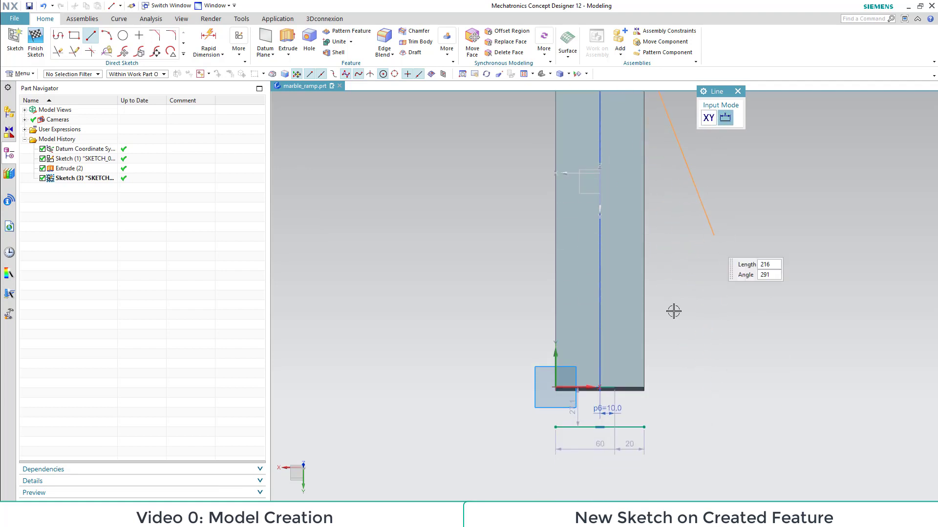
left_click(600, 428)
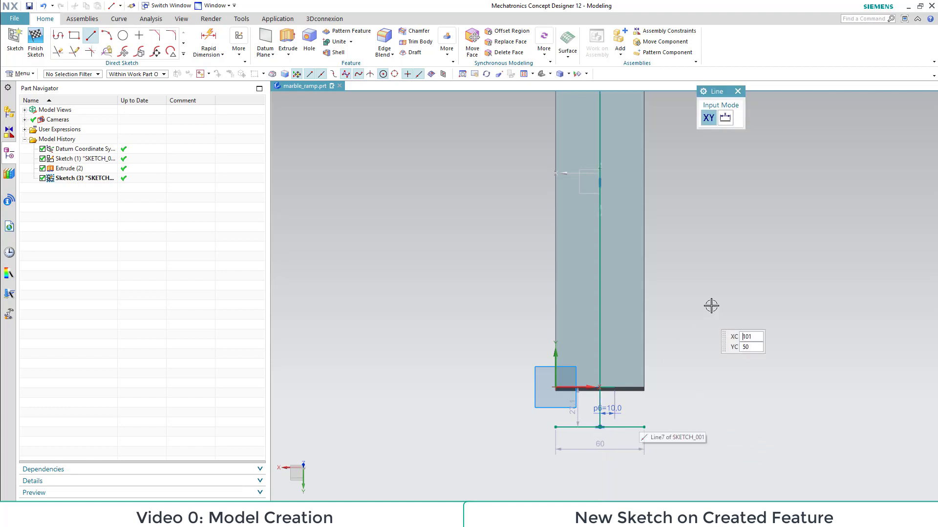
Step: Draw a slanted side line from the outer end of the 20 mm line to the outer end of the 10 mm line
scroll(705, 362, "up", 3, "shift")
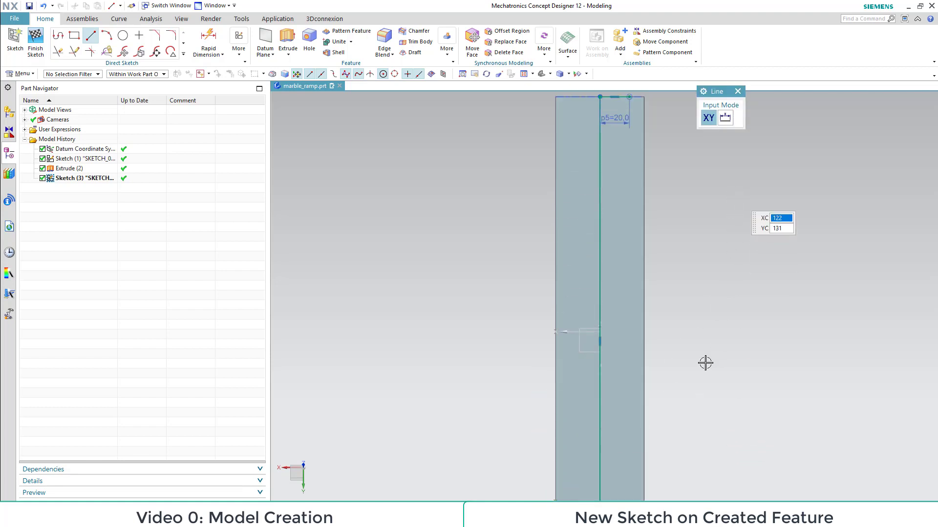
left_click(630, 96)
scroll(752, 269, "down", 3, "shift")
scroll(653, 317, "down", 2, "shift")
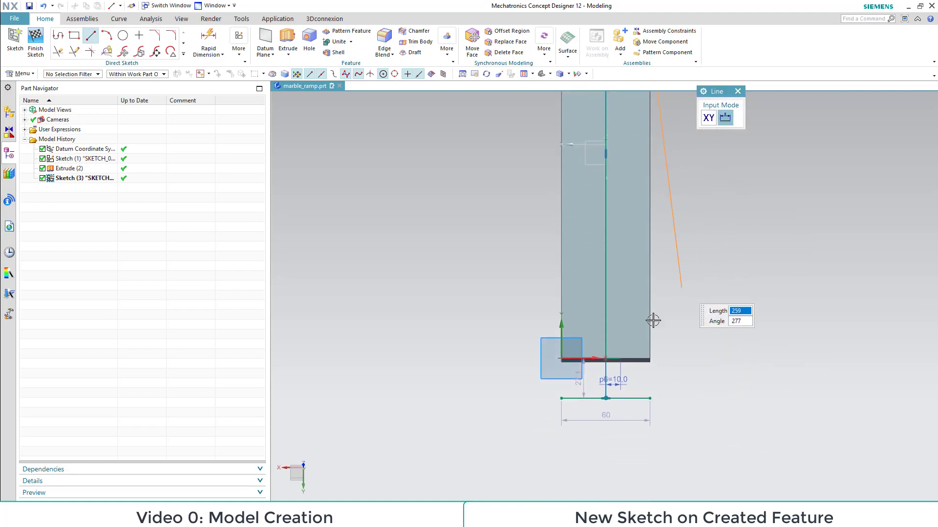
left_click(620, 360)
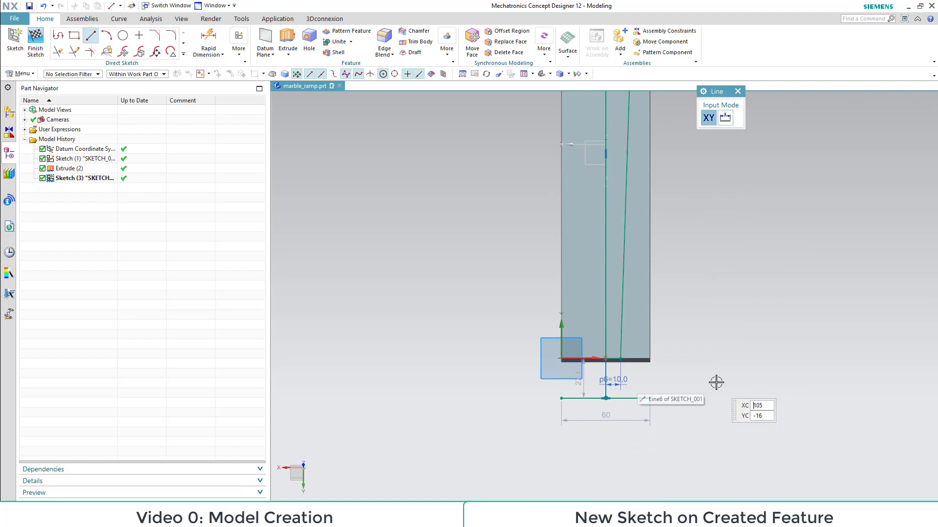
Step: Extend the slanted side line to the cross line beyond the ramp's low end with Quick Extend
left_click(74, 51)
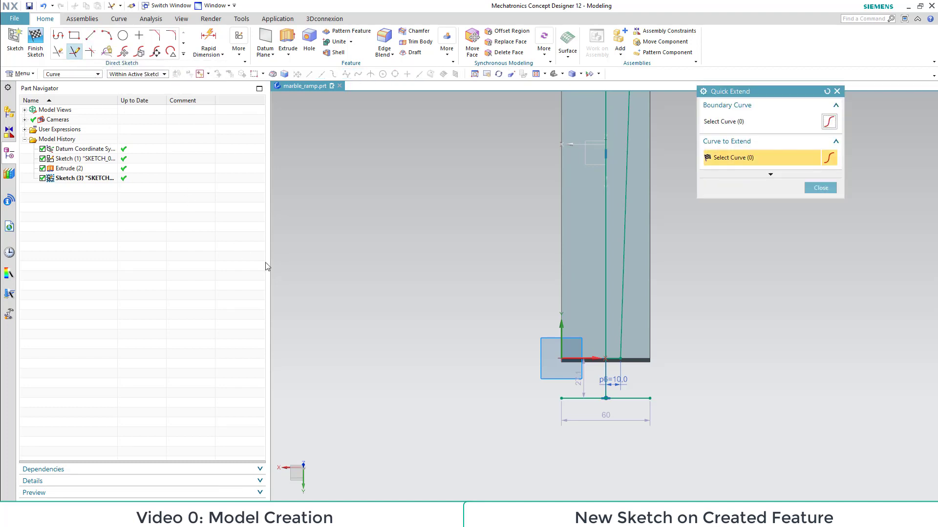
left_click(624, 300)
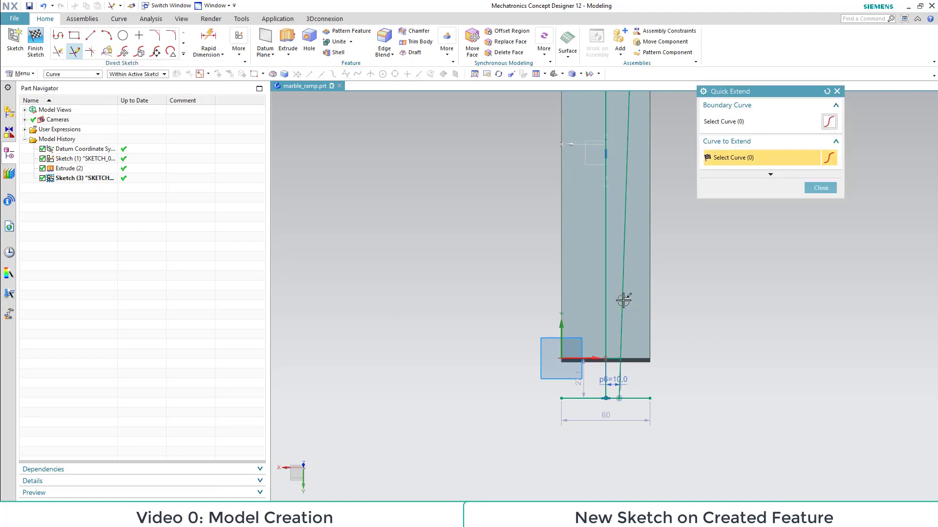
left_click(825, 189)
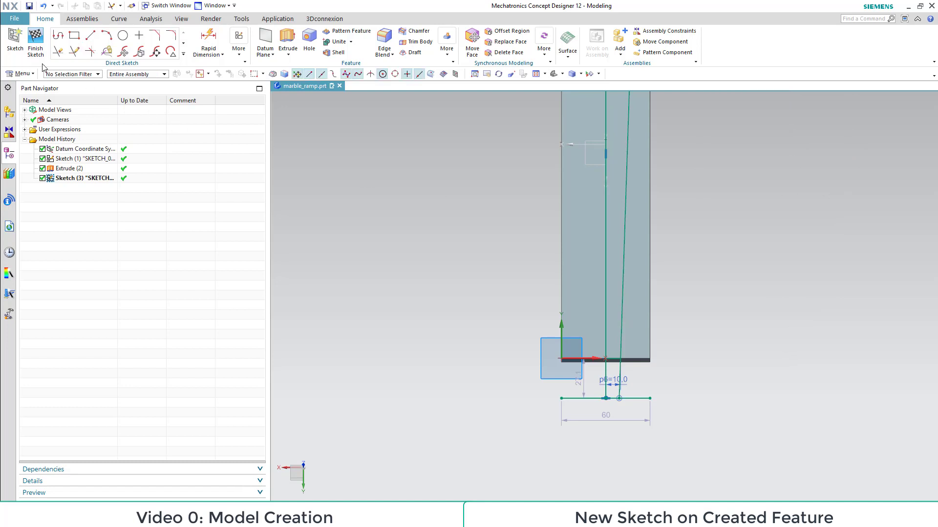
Step: Trim away the 10 mm line and the cross line's portions outside the groove profile with Quick Trim, and finish the sketch
left_click(58, 52)
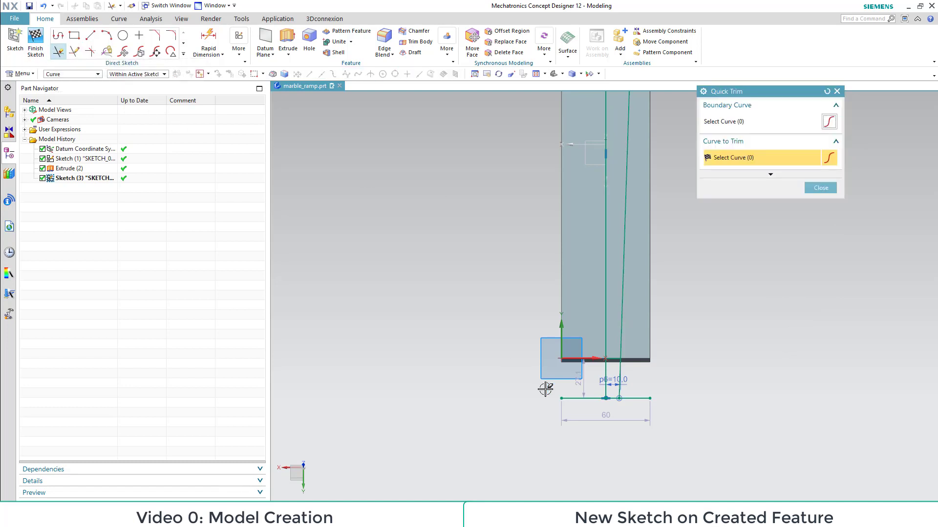
left_click(586, 397)
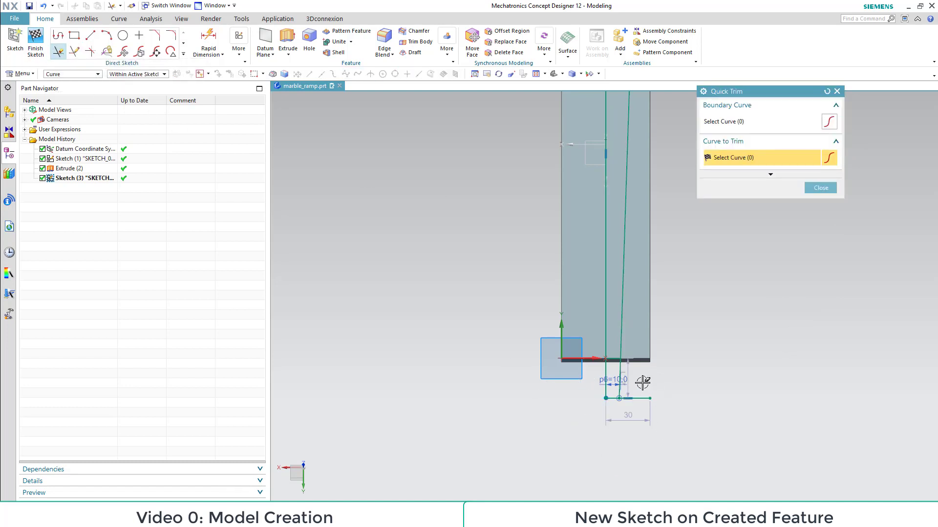
left_click_drag(638, 419, 636, 423)
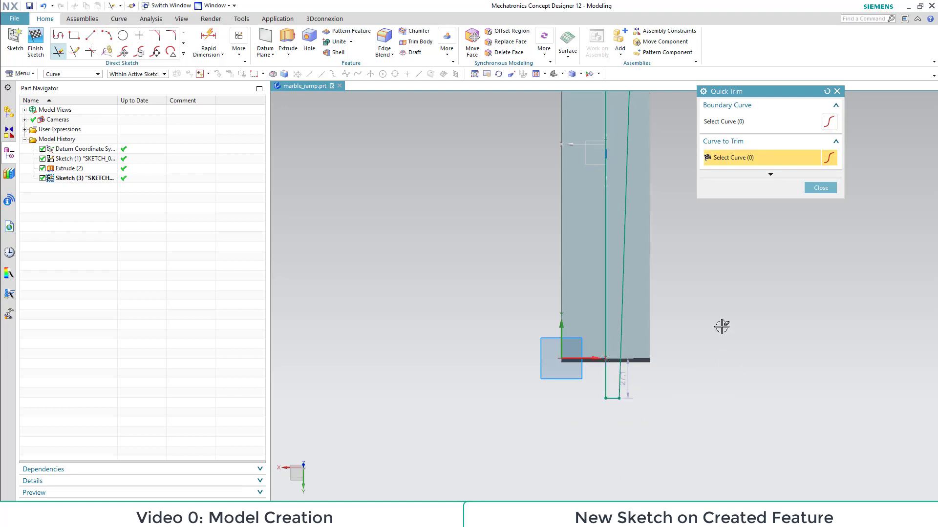
left_click(821, 189)
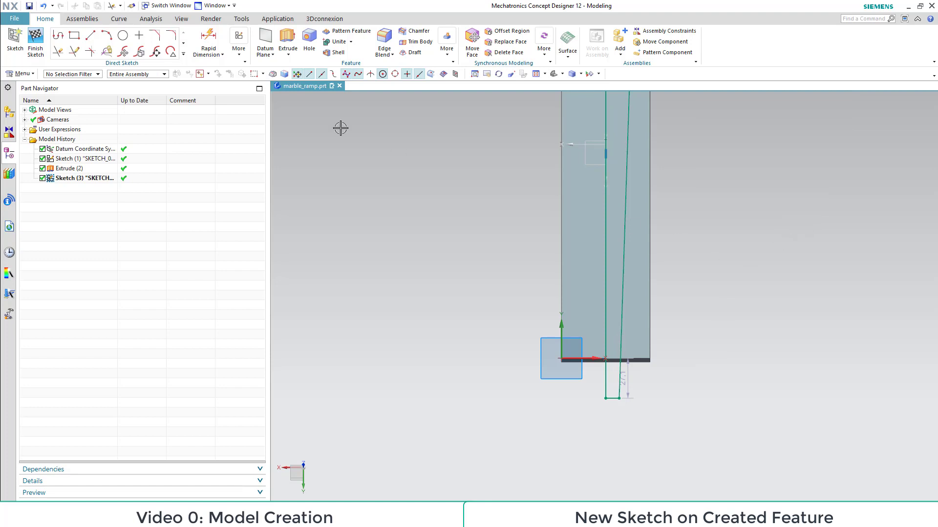
left_click(46, 45)
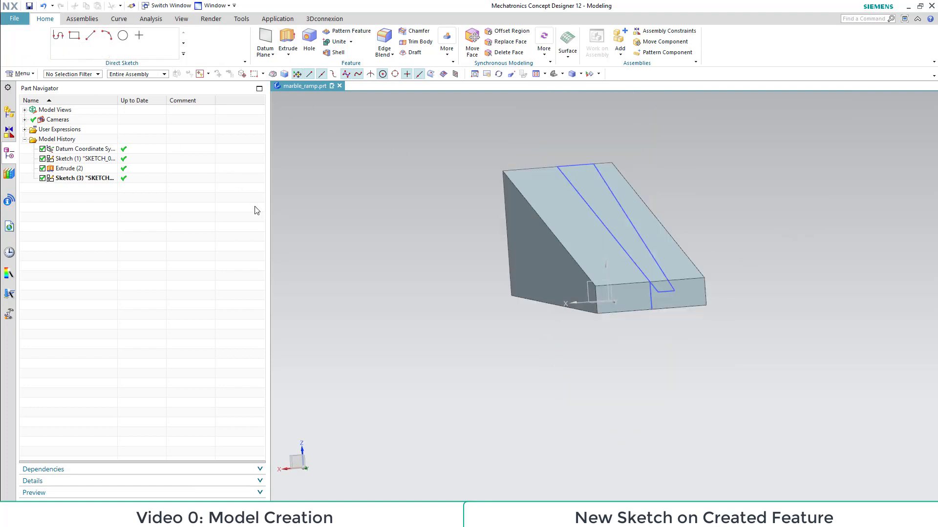
Step: Revolve the groove profile 360° about its long centre line, subtracting it from the ramp body, and save the part
left_click(64, 177)
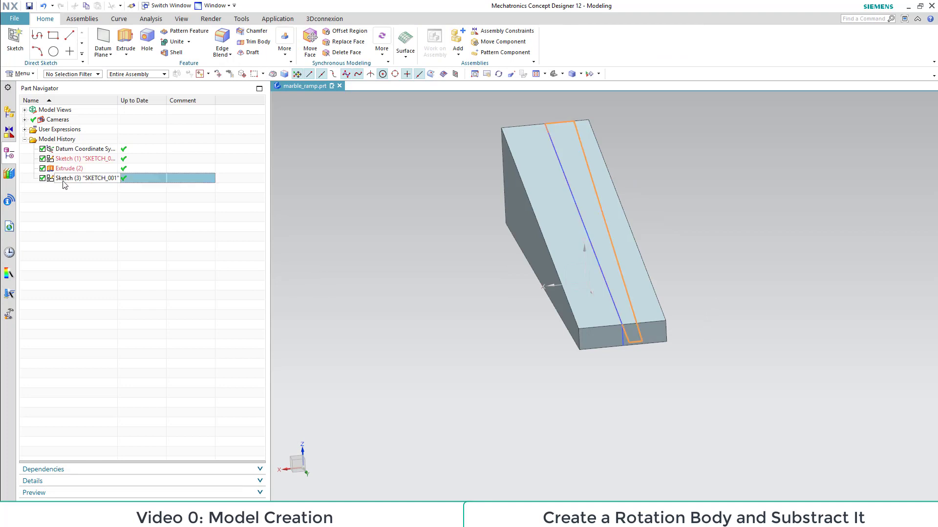
left_click(127, 54)
left_click(135, 78)
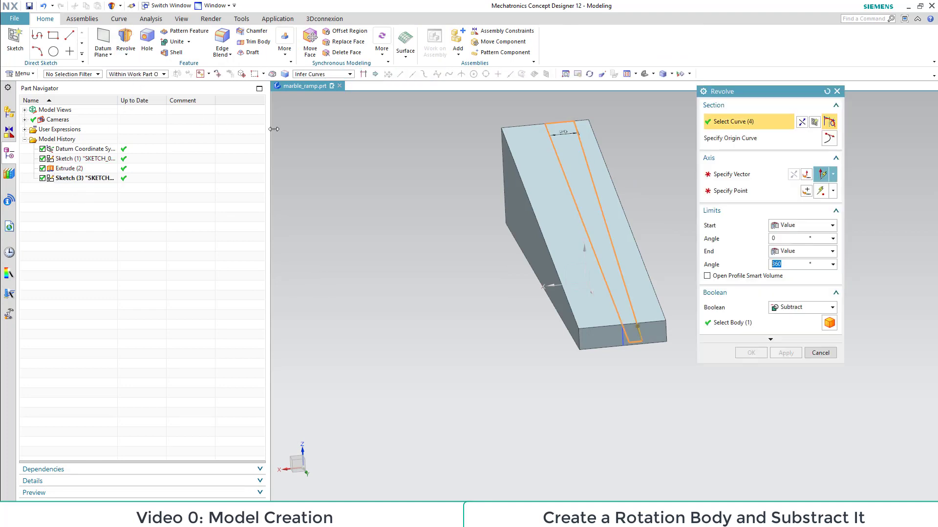
left_click(744, 180)
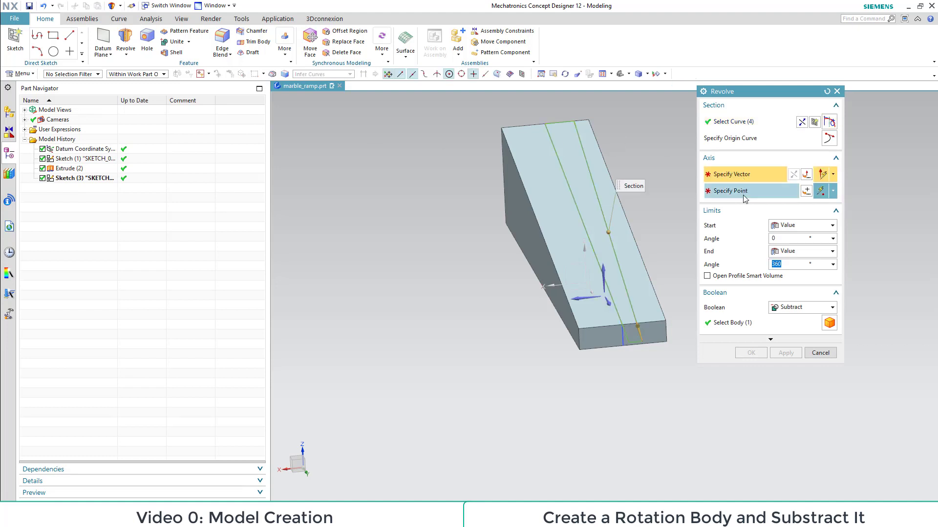
left_click(571, 189)
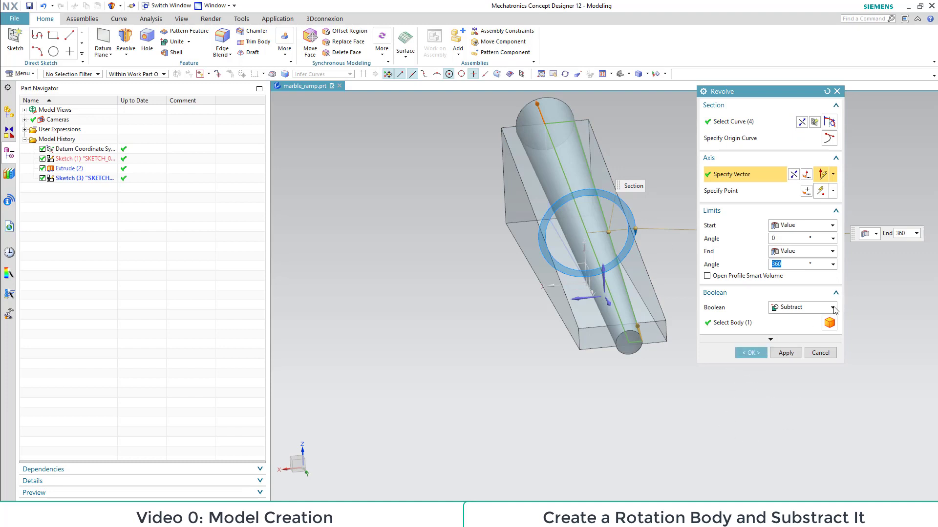
left_click(832, 308)
left_click(790, 338)
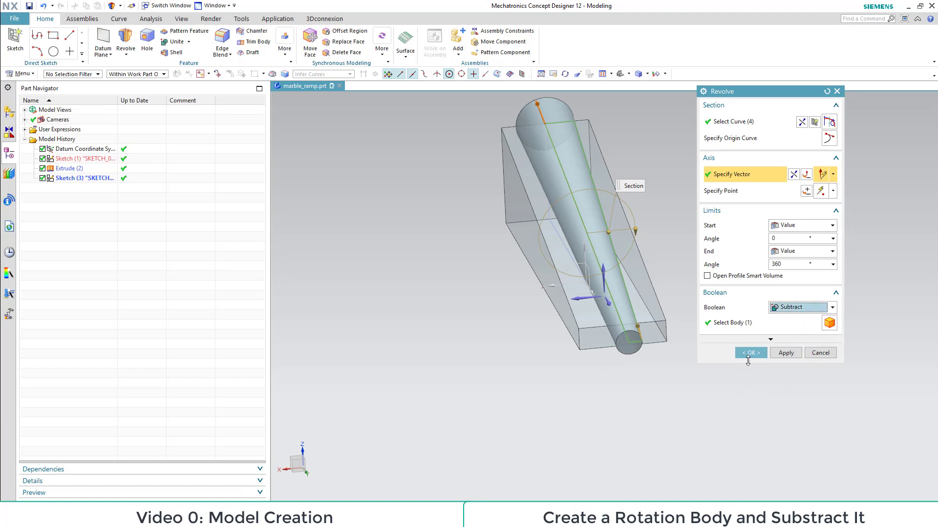
left_click(750, 354)
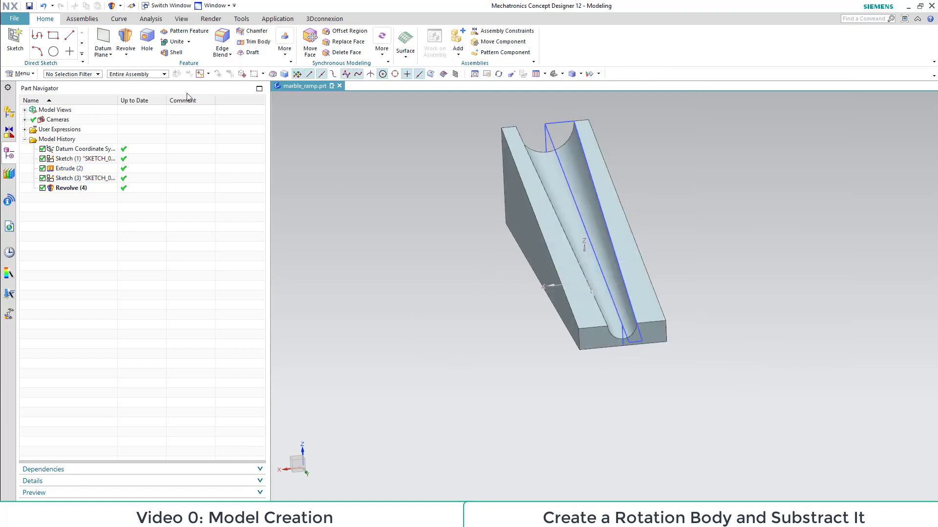
left_click(30, 7)
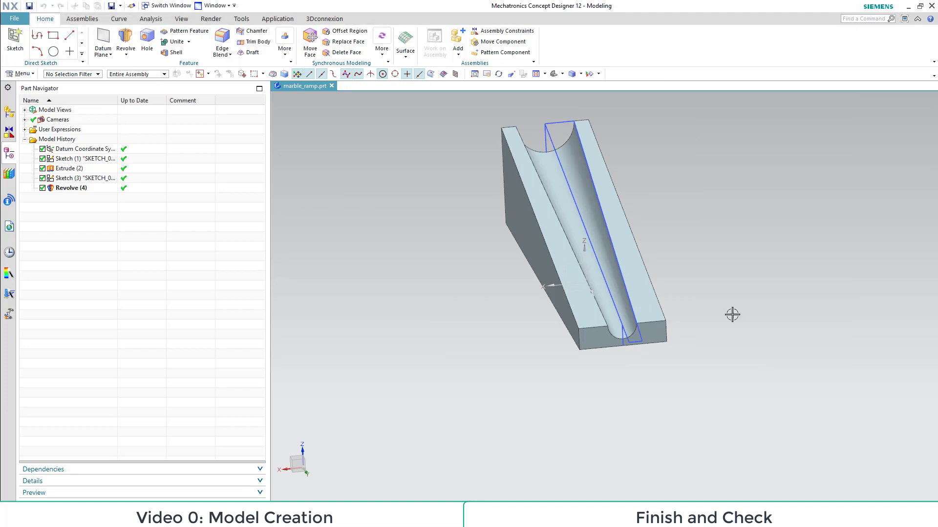
Step: Examine the finished ramp and its groove from an orbited angle and the top view, using the Shaded with Edges style
middle_click_drag(789, 250, 804, 234)
left_click(554, 74)
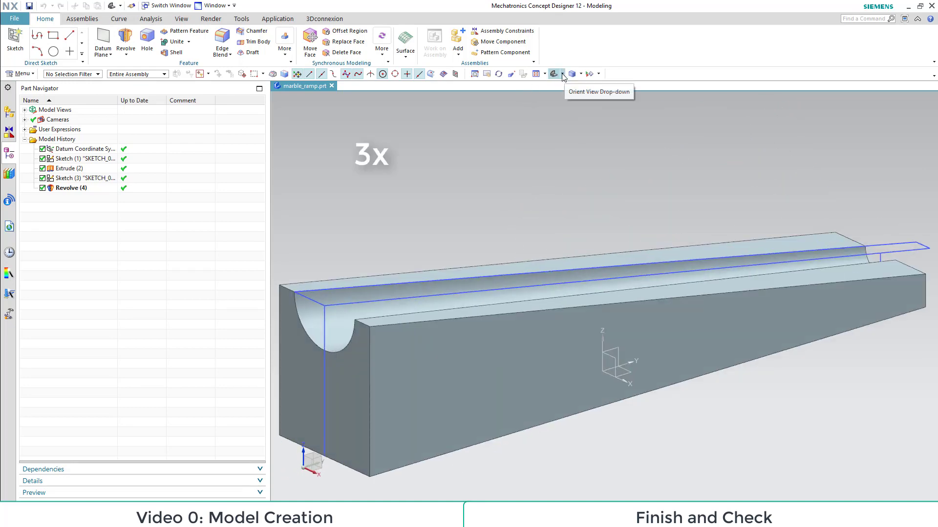
left_click(562, 74)
left_click(573, 87)
left_click(581, 73)
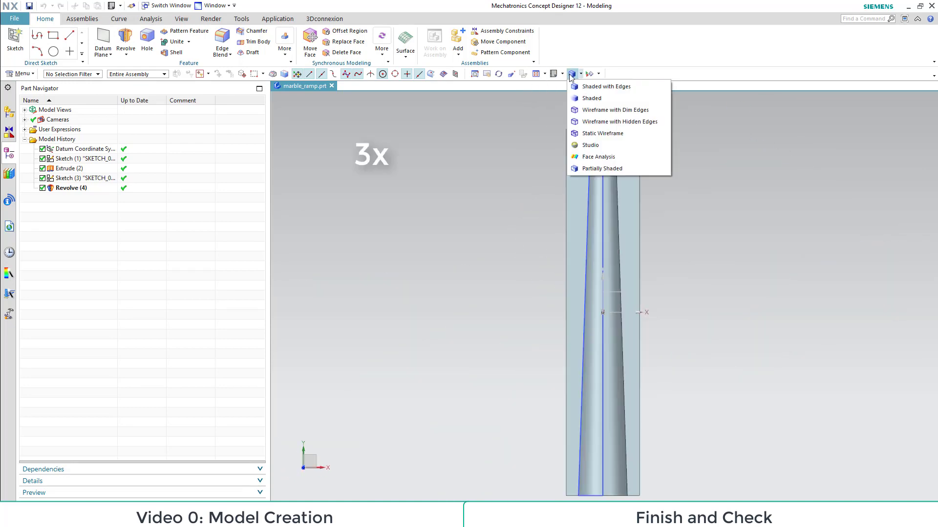
left_click(586, 82)
left_click(562, 74)
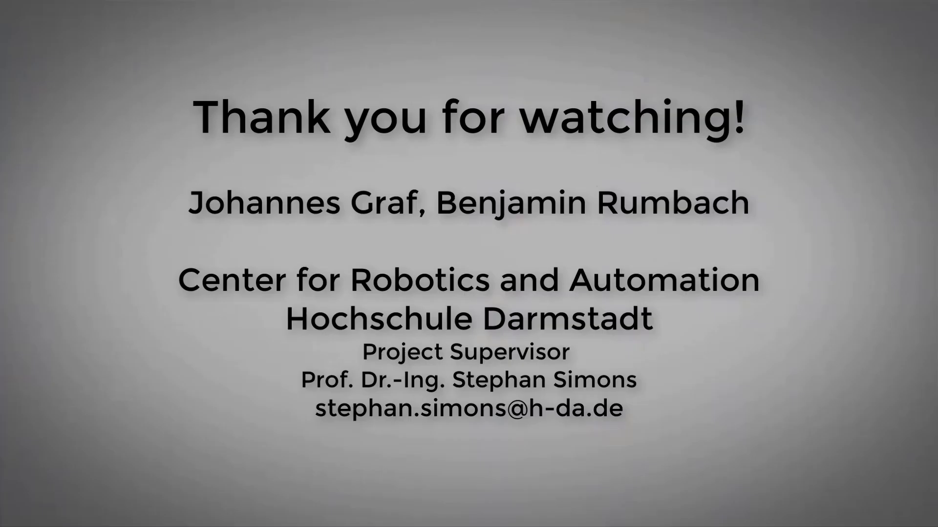